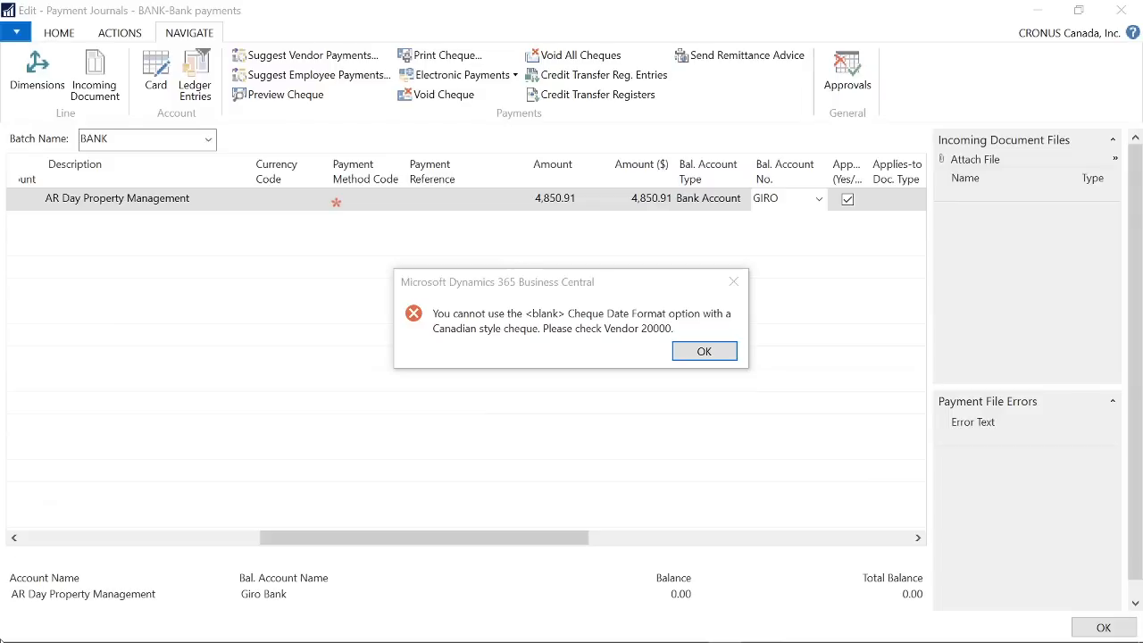
- Try again to print the cheque for the AR Day Property Management payment line
mouse_move(79, 630)
click(720, 352)
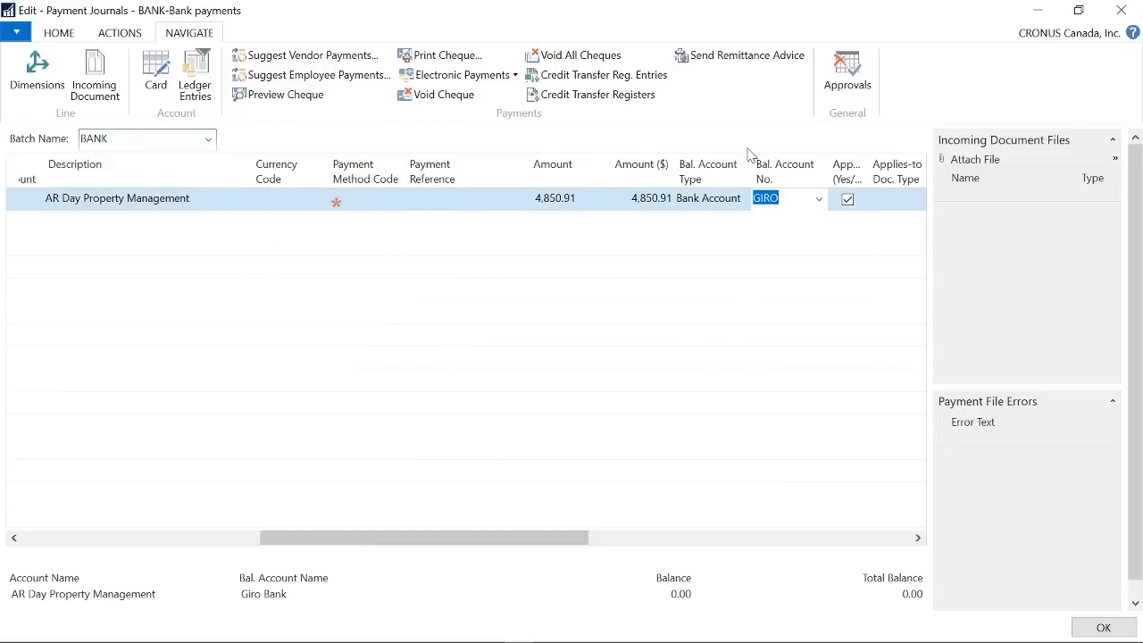
click(446, 55)
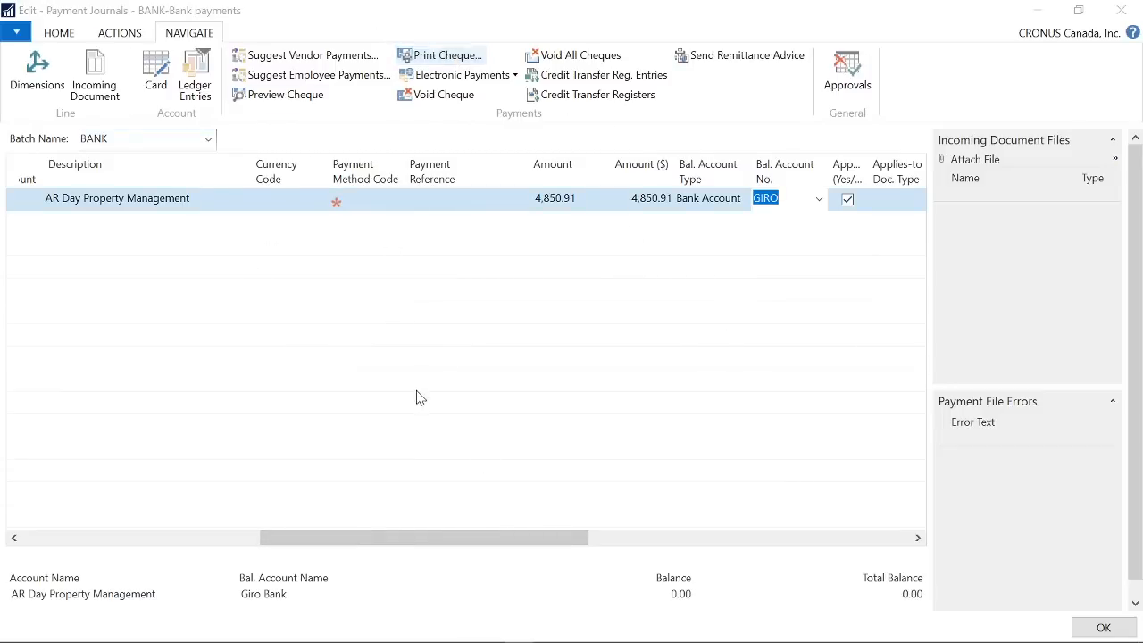
click(284, 516)
click(294, 537)
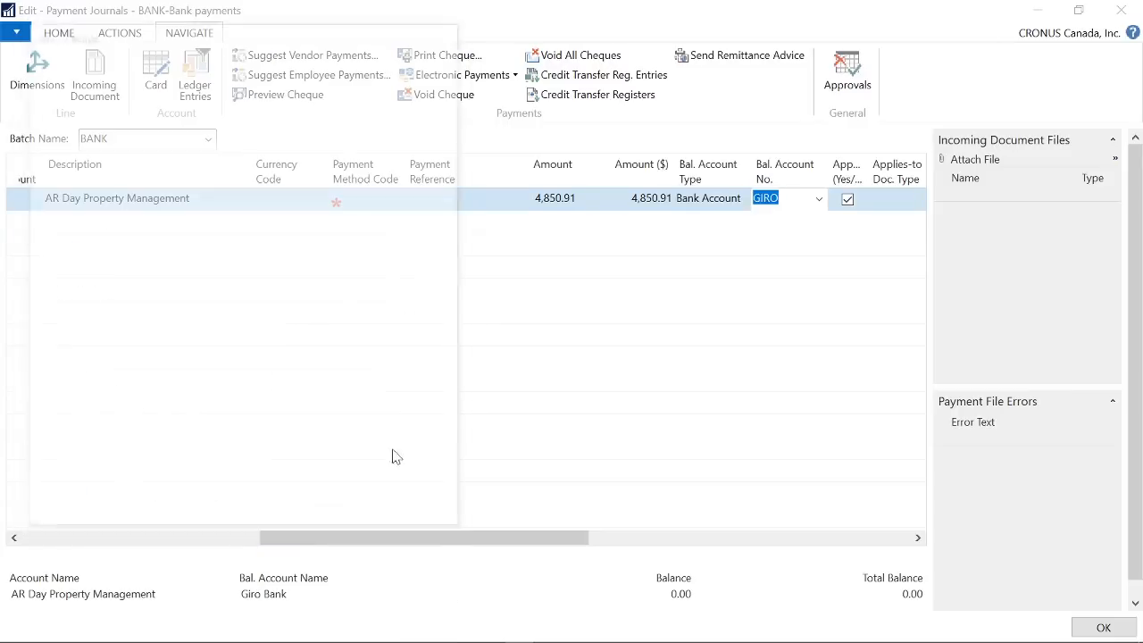
click(719, 352)
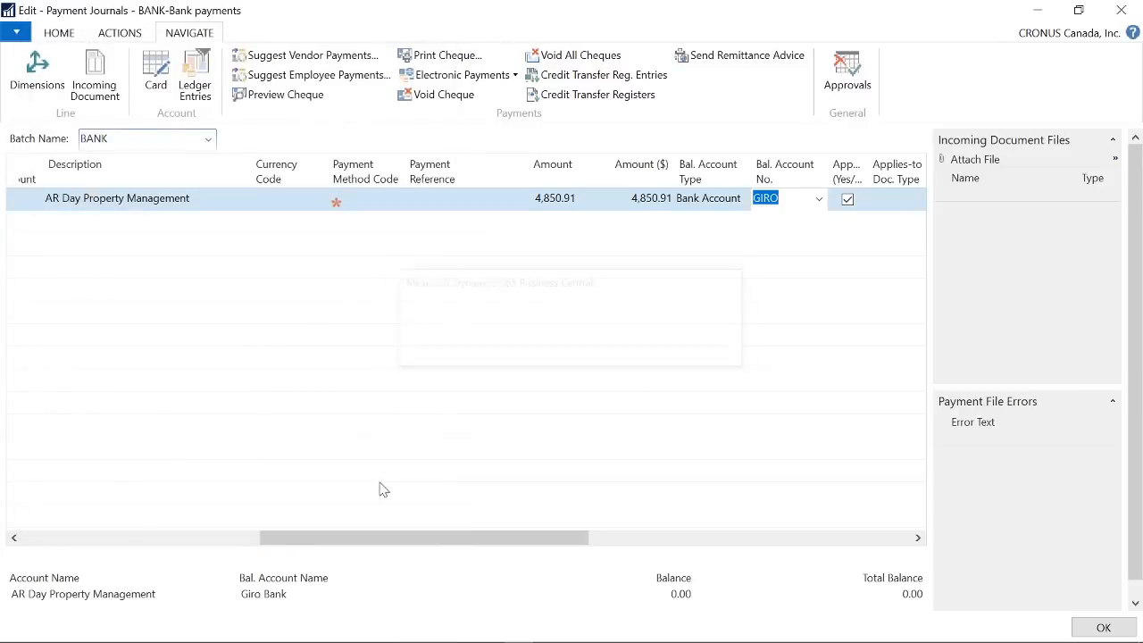
- Examine the cheque date format and separator on the AR Day Property Management vendor card and return to the payment journal
drag(473, 538, 80, 545)
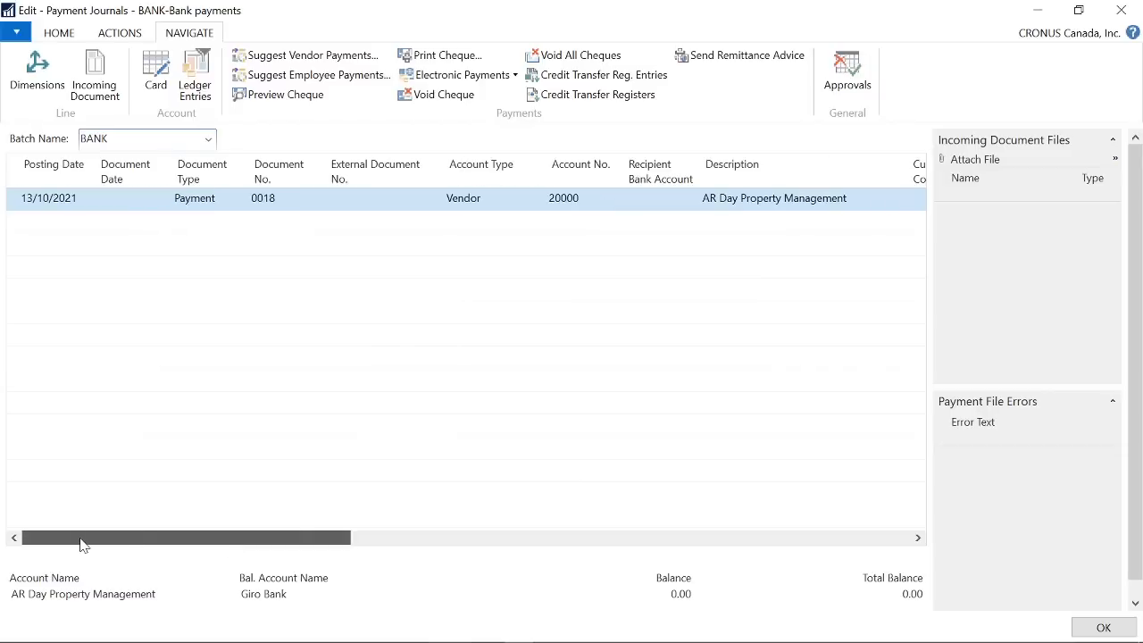
click(600, 204)
click(613, 204)
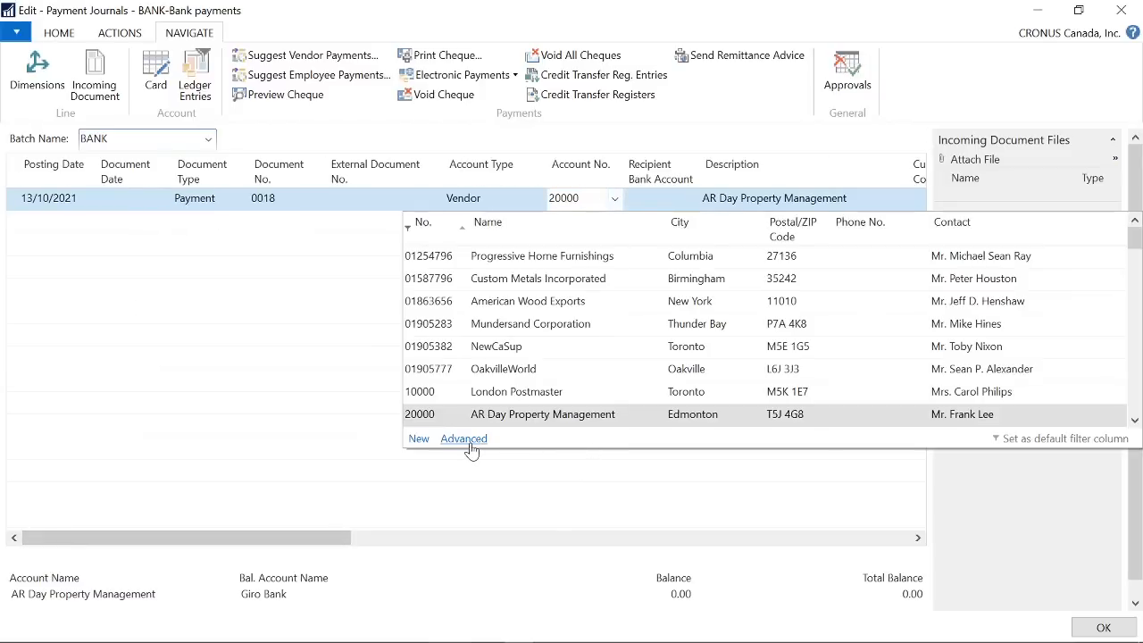
click(468, 439)
click(192, 78)
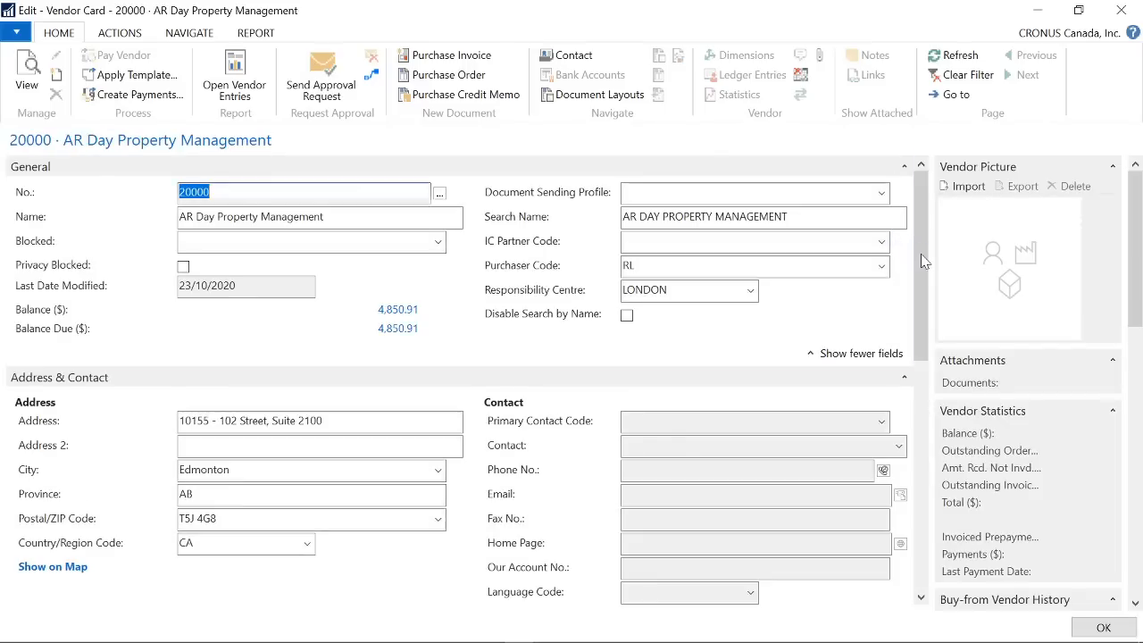
mouse_move(921, 254)
mouse_down()
mouse_move(915, 375)
mouse_move(900, 250)
mouse_up()
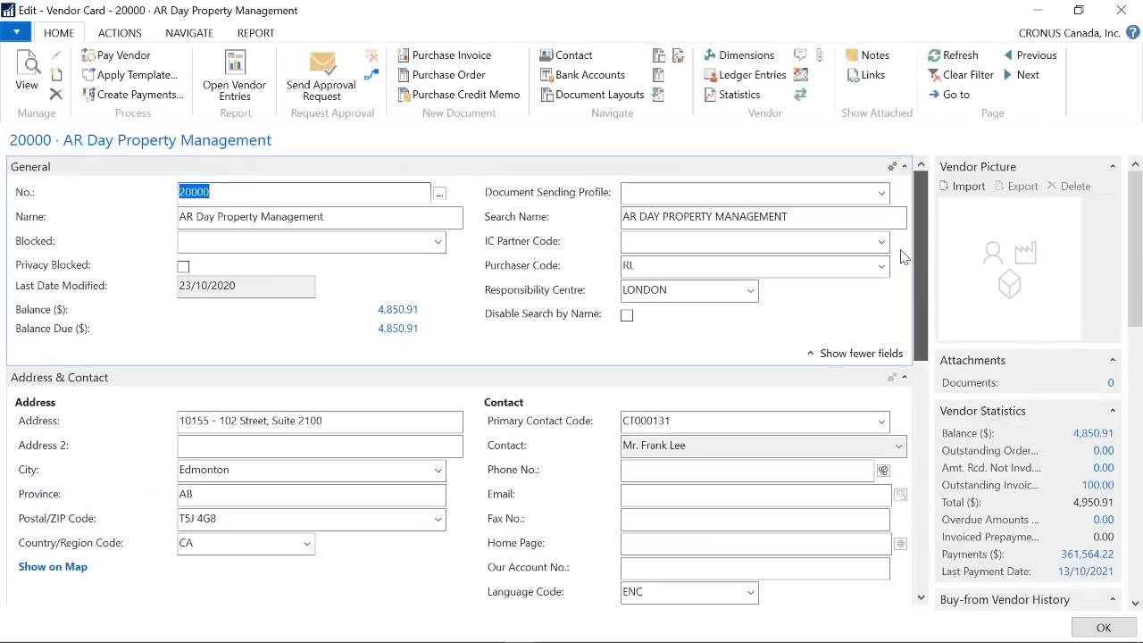
scroll(901, 256, down, 6)
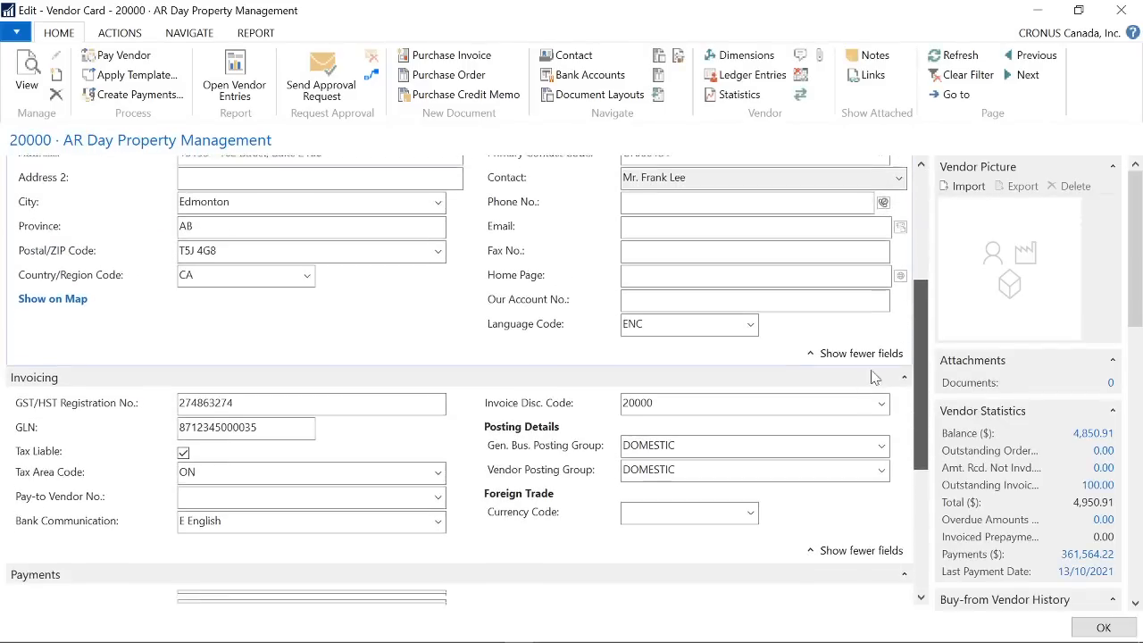
scroll(853, 464, down, 1)
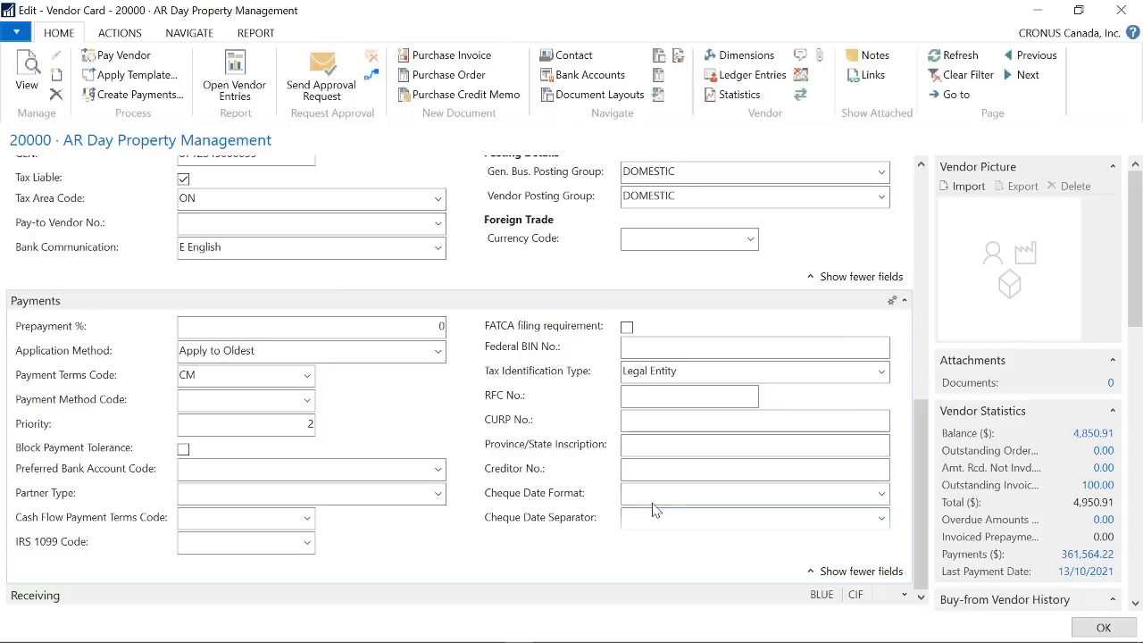
click(1118, 11)
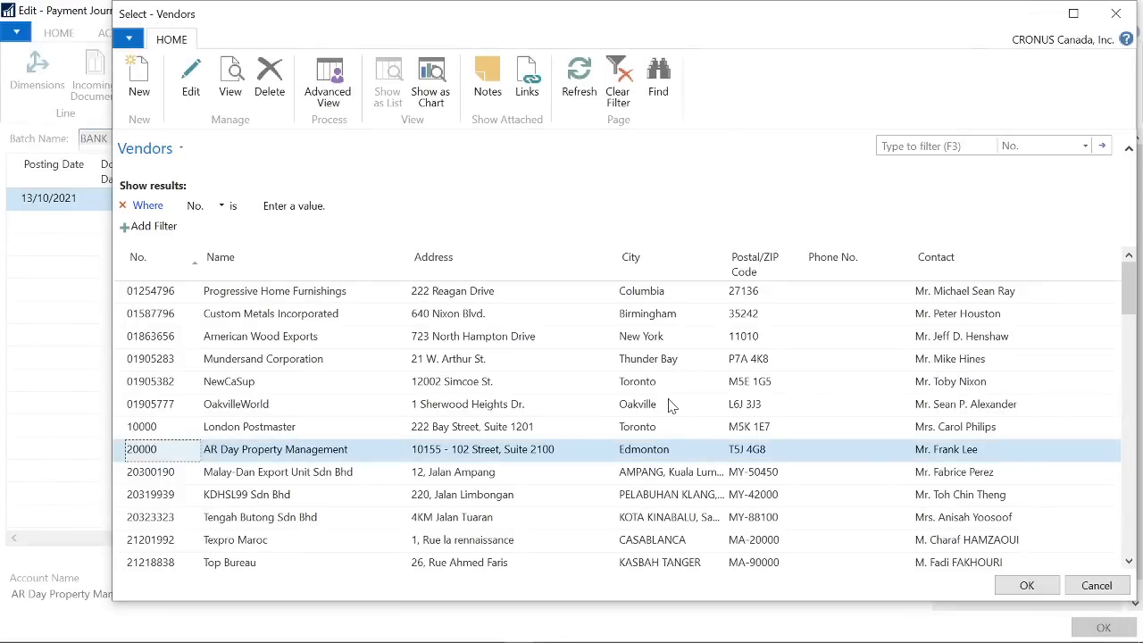
click(1115, 15)
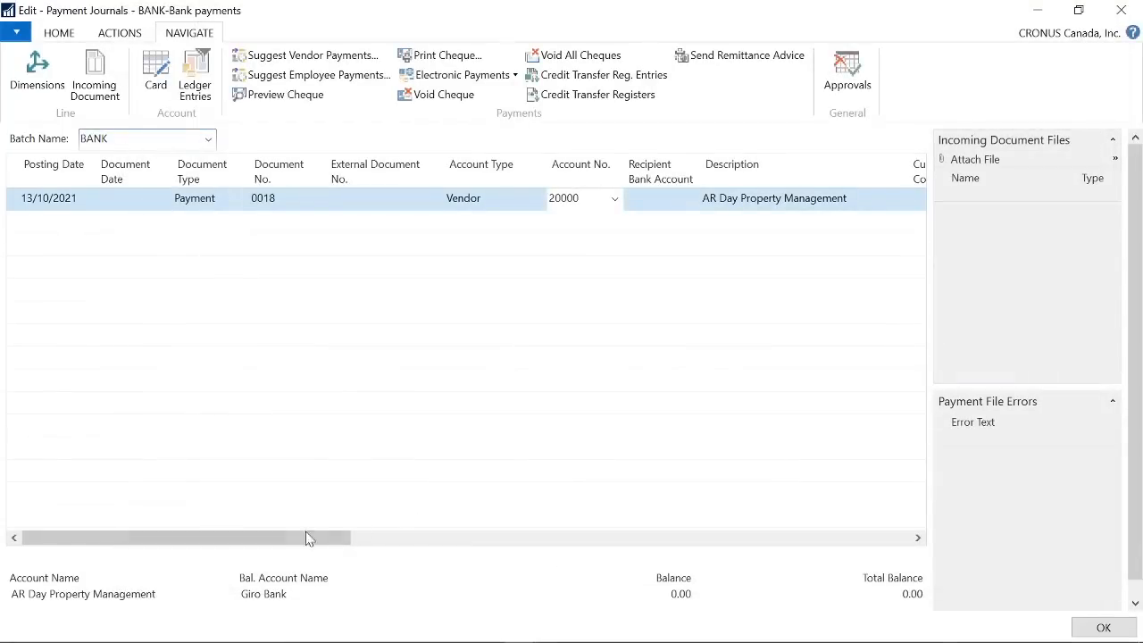
- Open the card of the payment line's balancing bank account GIRO for editing
drag(295, 537, 474, 535)
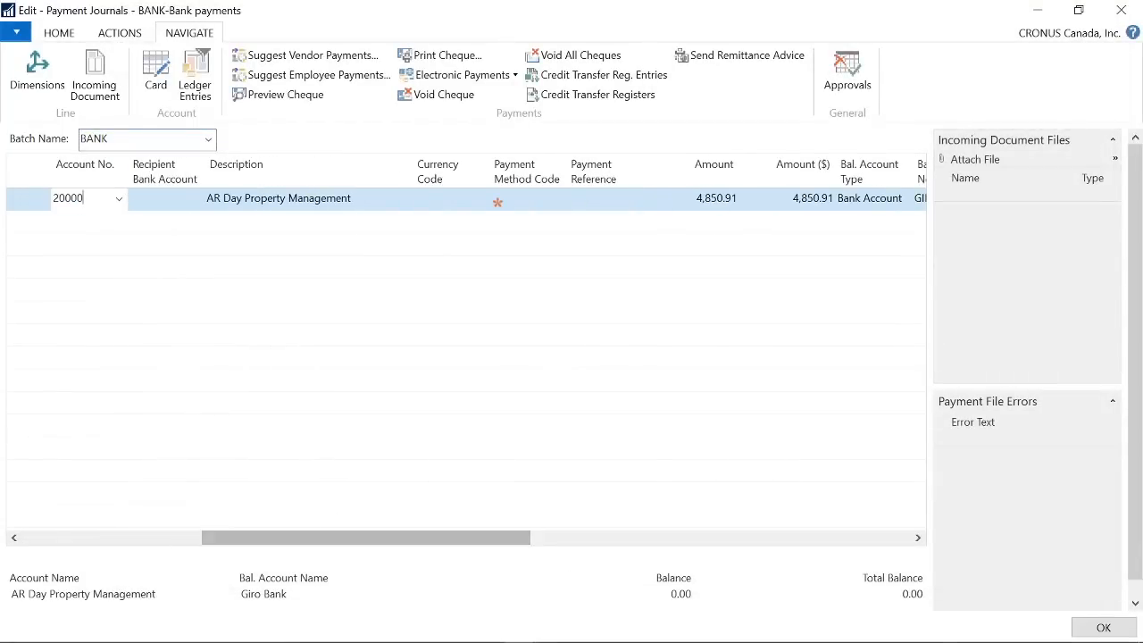
click(119, 199)
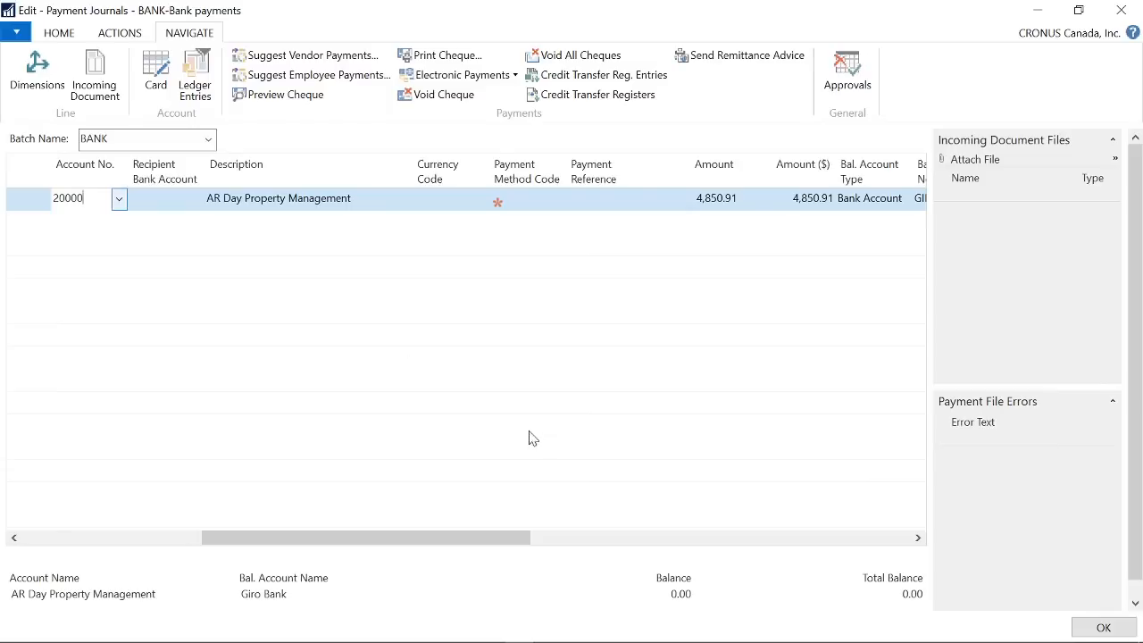
drag(477, 538, 641, 501)
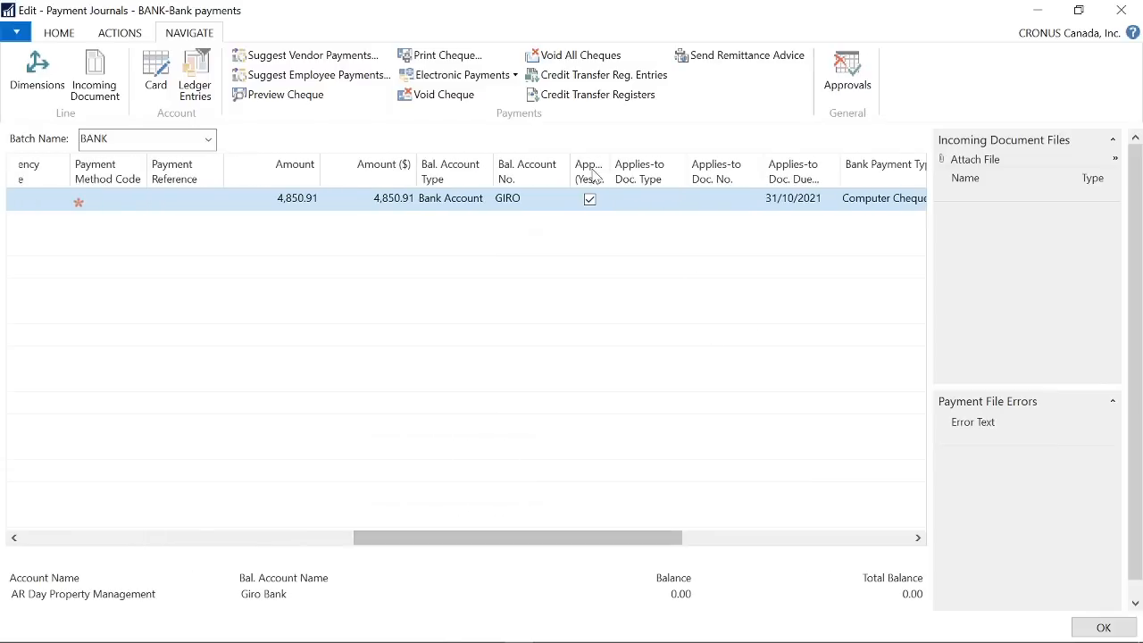
click(561, 202)
click(560, 200)
click(554, 417)
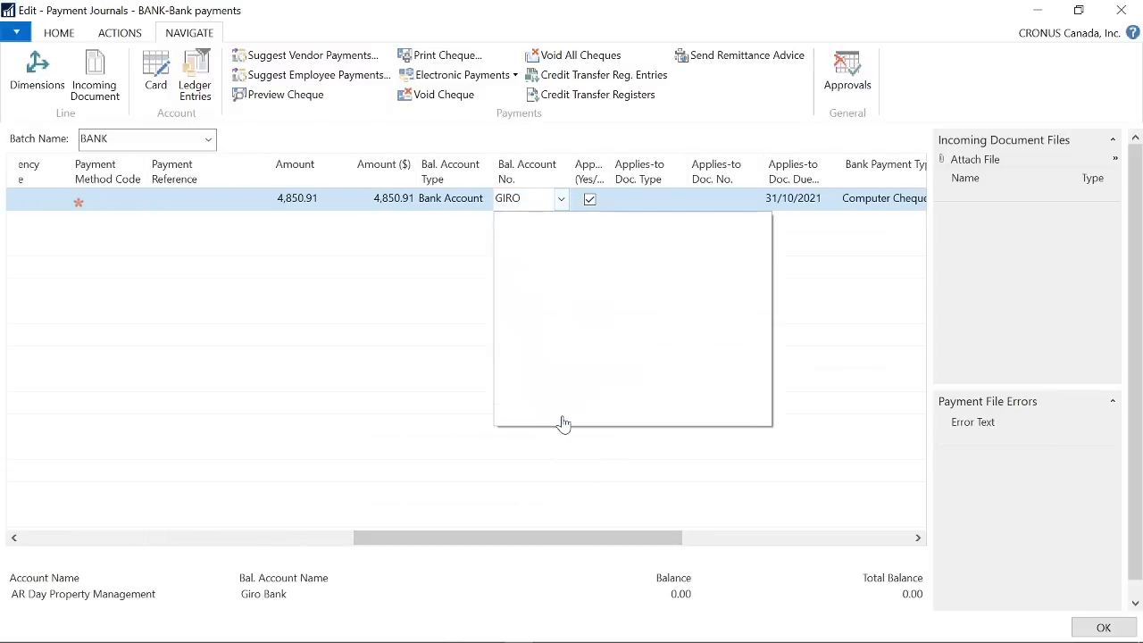
click(76, 83)
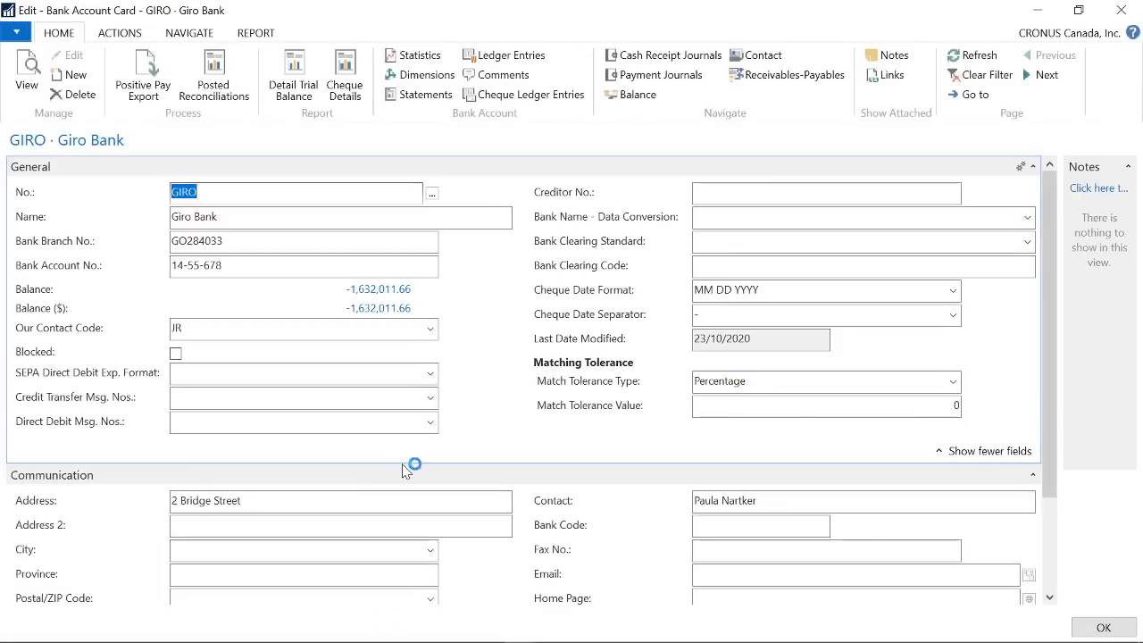
- Clear the Country/Region Code in the GIRO bank account's communication details and return to the payment journal with GIRO selected
scroll(404, 468, down, 3)
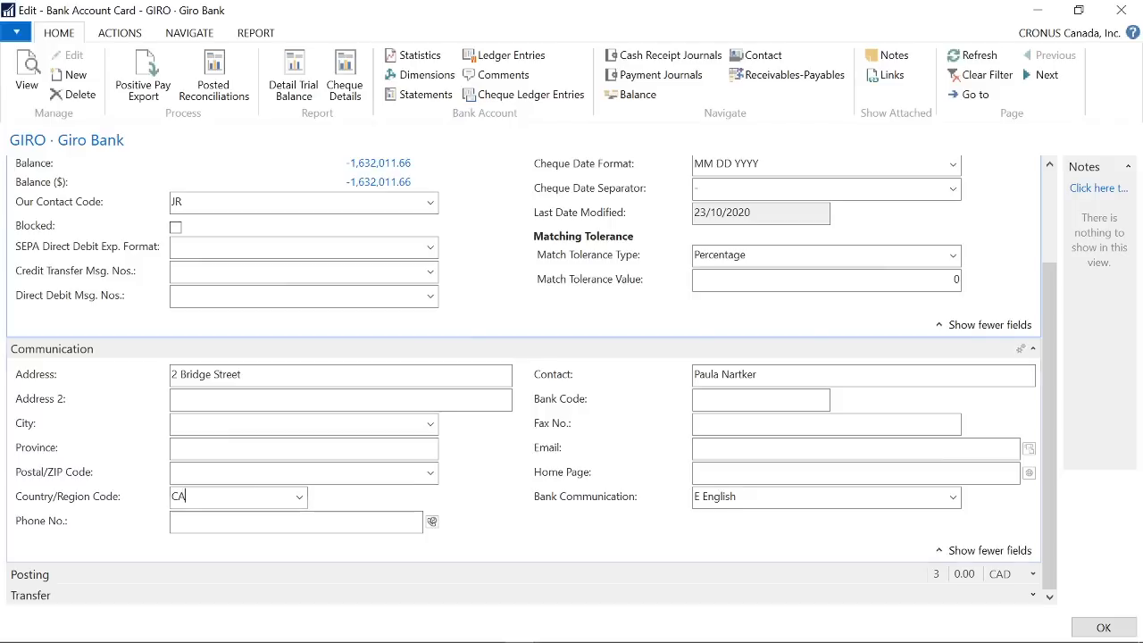
click(247, 498)
key(Delete)
key(Tab)
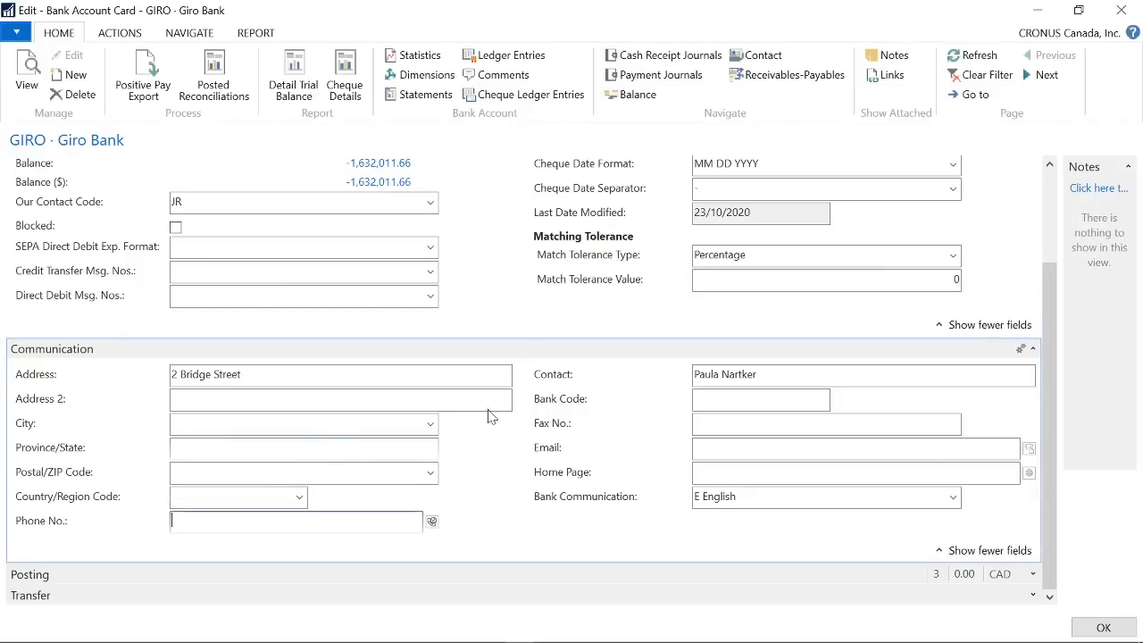
click(1070, 628)
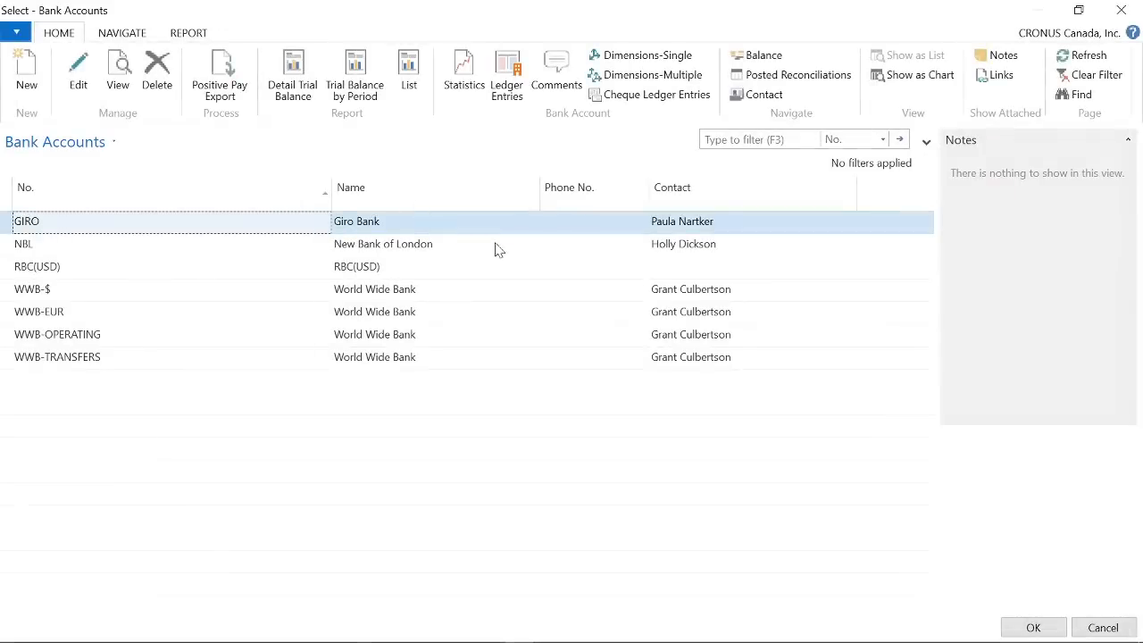
click(1033, 627)
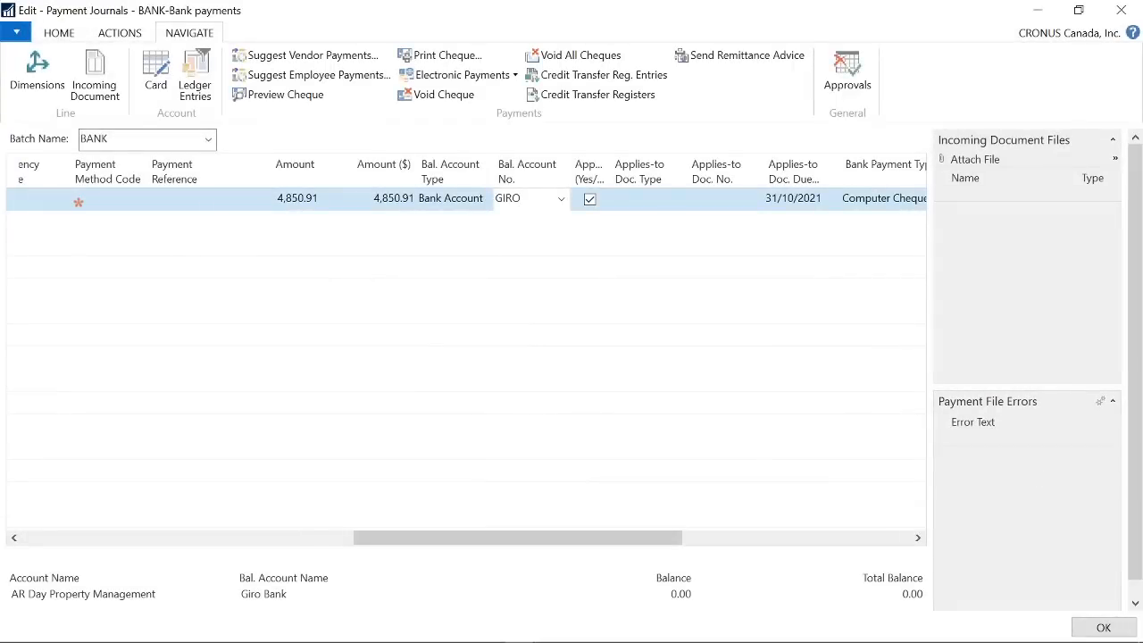
- Print the GIRO cheque to a PDF file, view Report1401.pdf, and close it
click(463, 55)
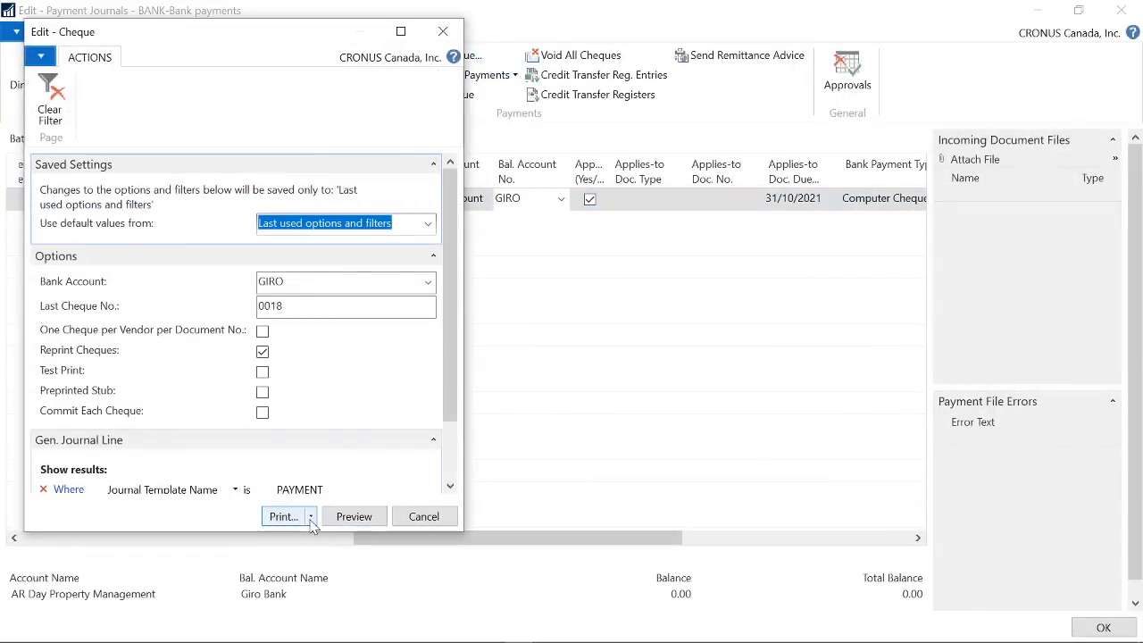
click(301, 516)
click(295, 551)
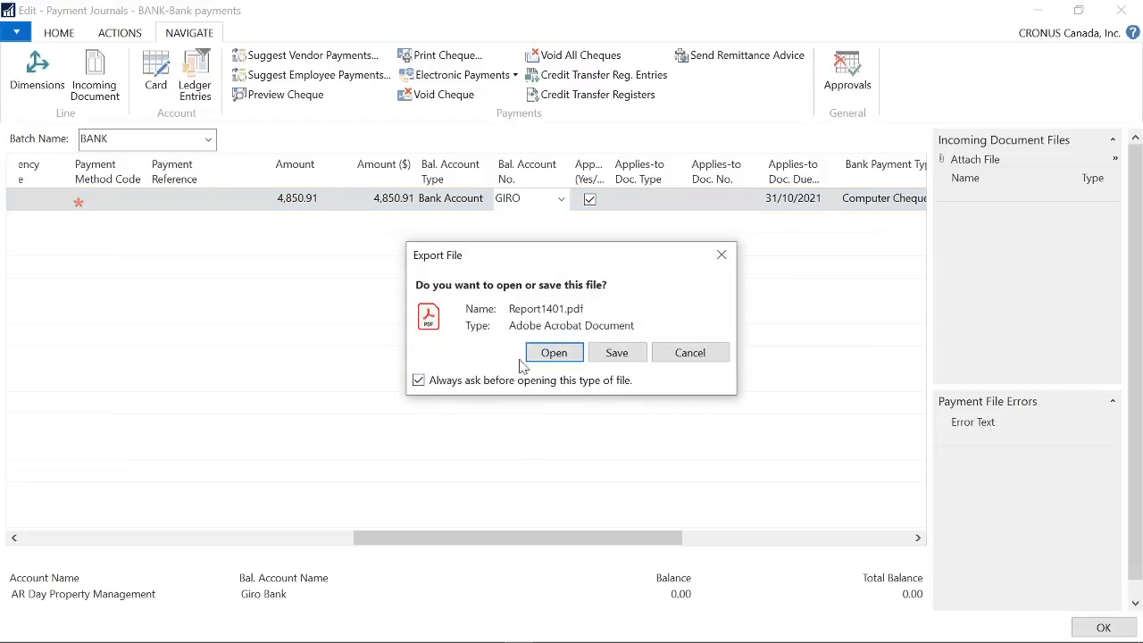
click(561, 355)
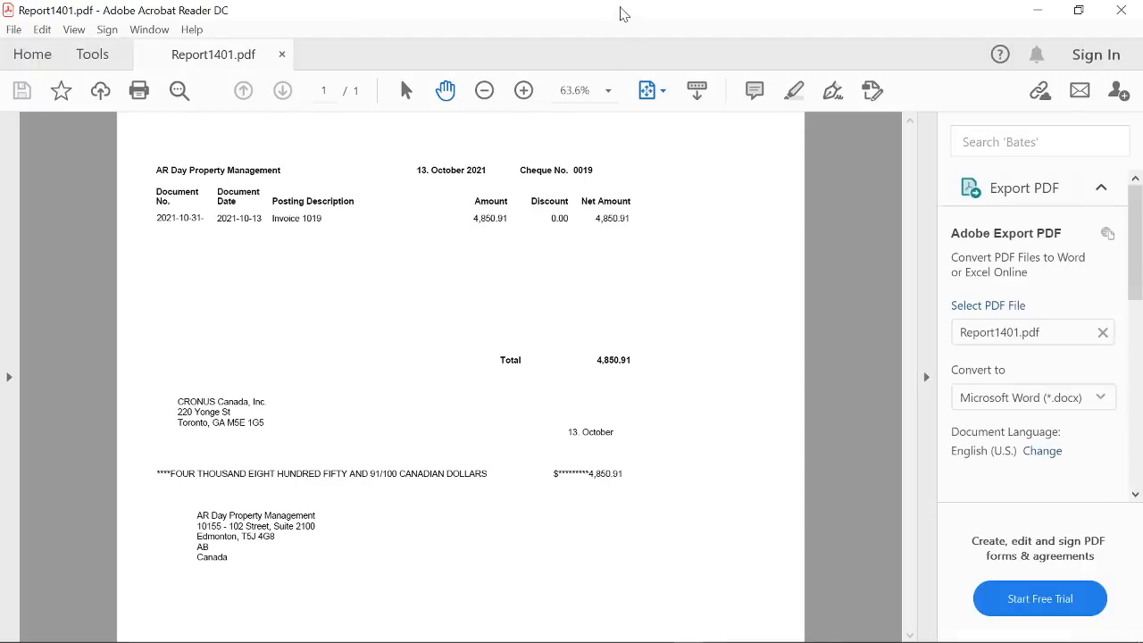
double_click(623, 13)
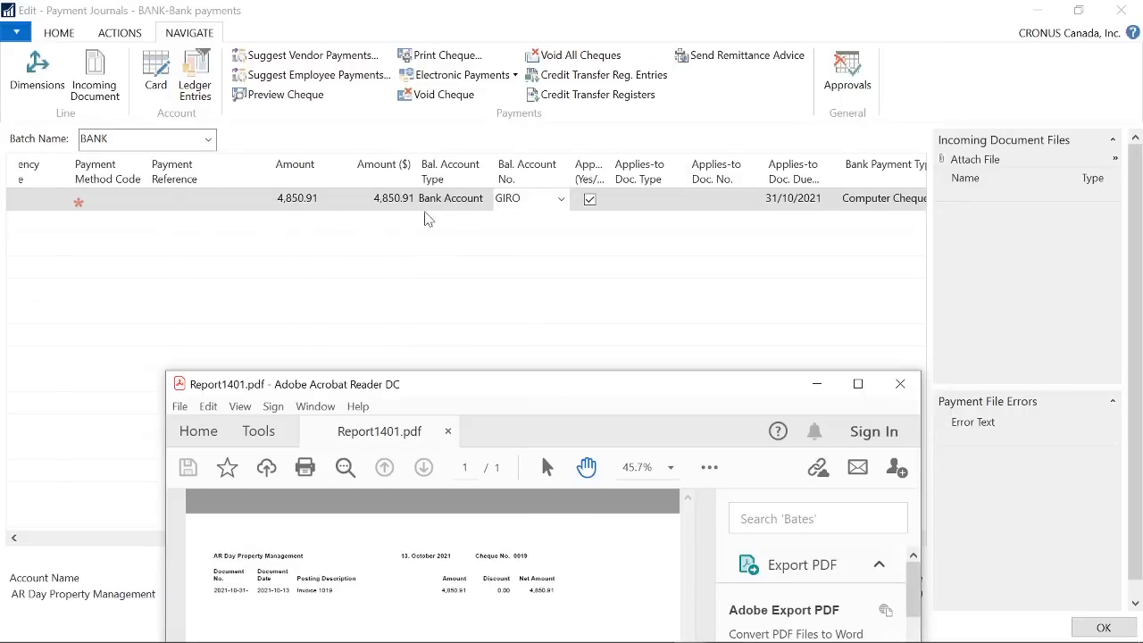
click(900, 384)
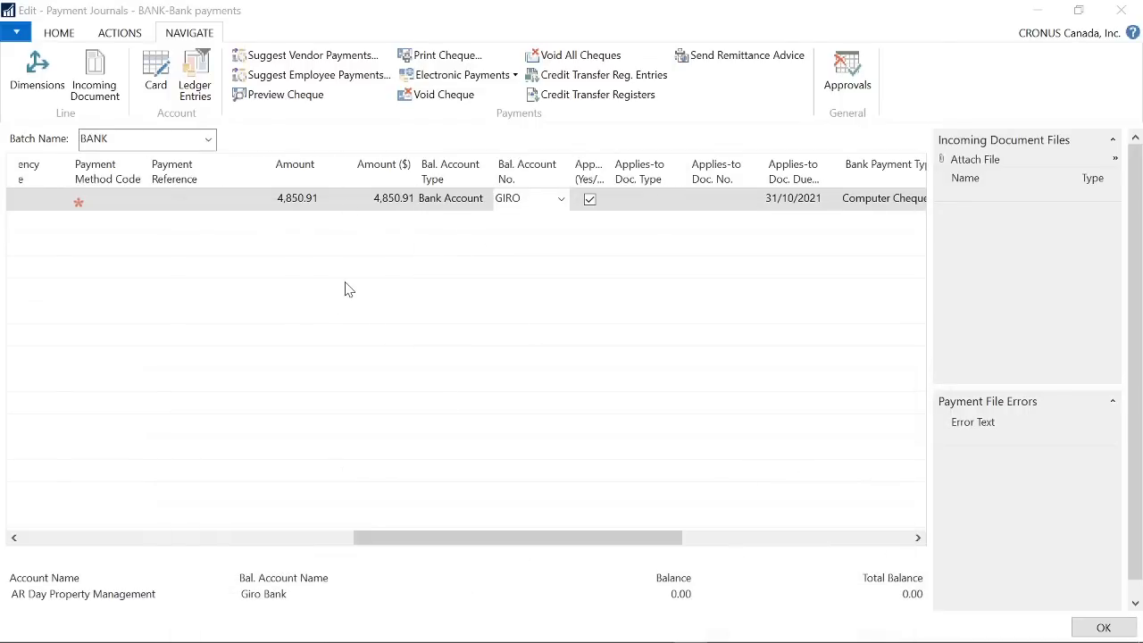
- Set the GIRO bank account's Country/Region Code to CA and return to the payment journal with GIRO selected
click(561, 205)
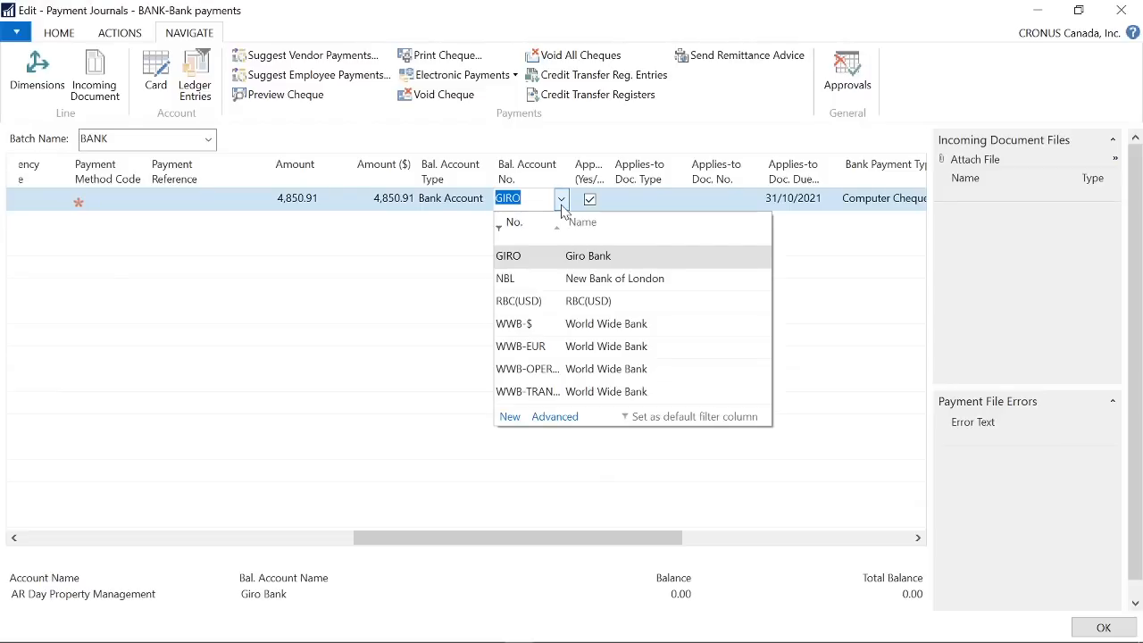
click(562, 418)
click(78, 77)
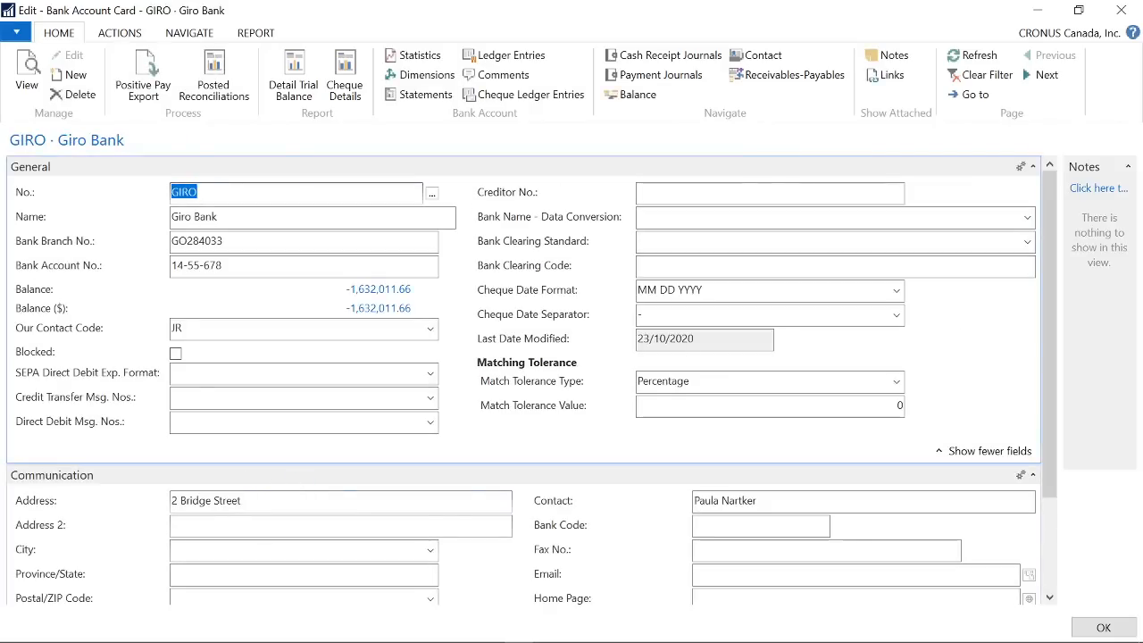
scroll(247, 562, down, 3)
click(237, 497)
text(ca)
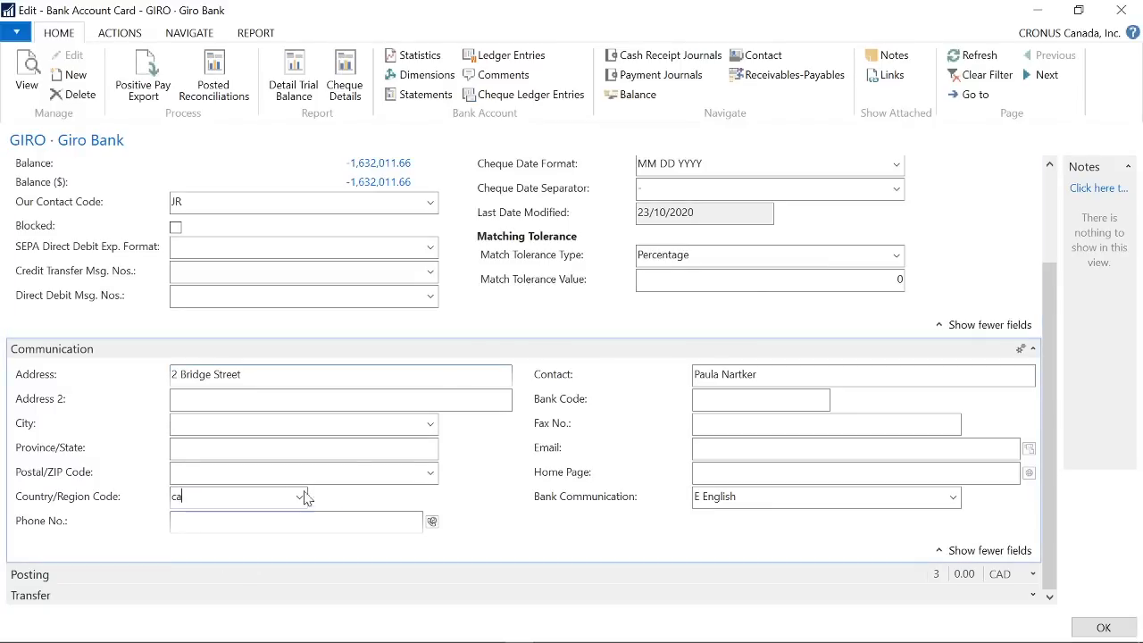
key(Tab)
click(1102, 627)
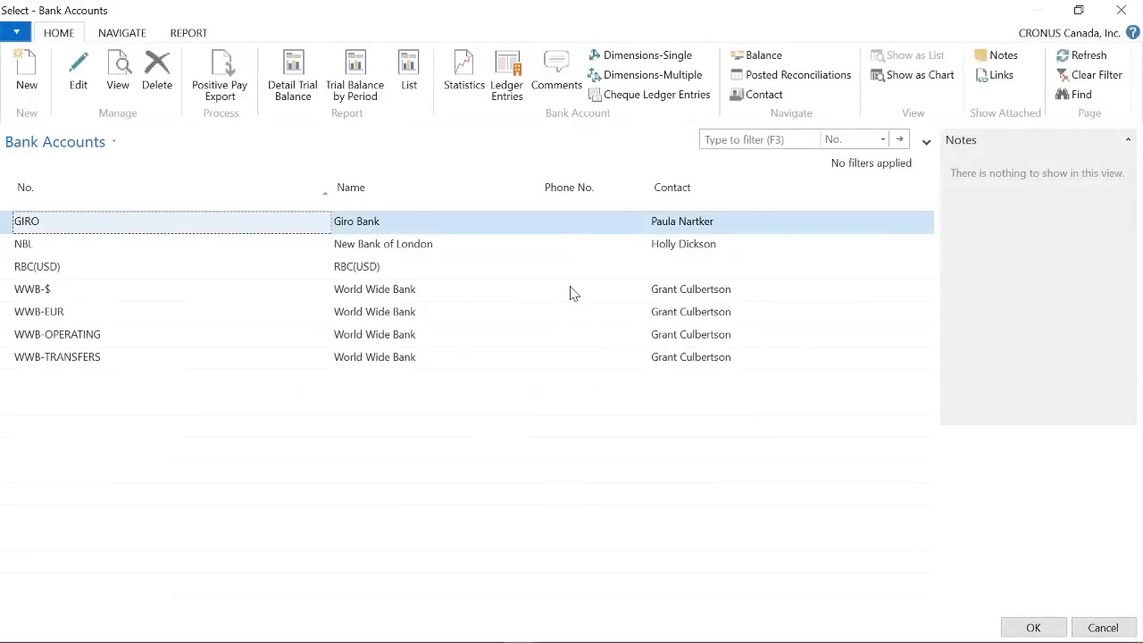
click(1033, 629)
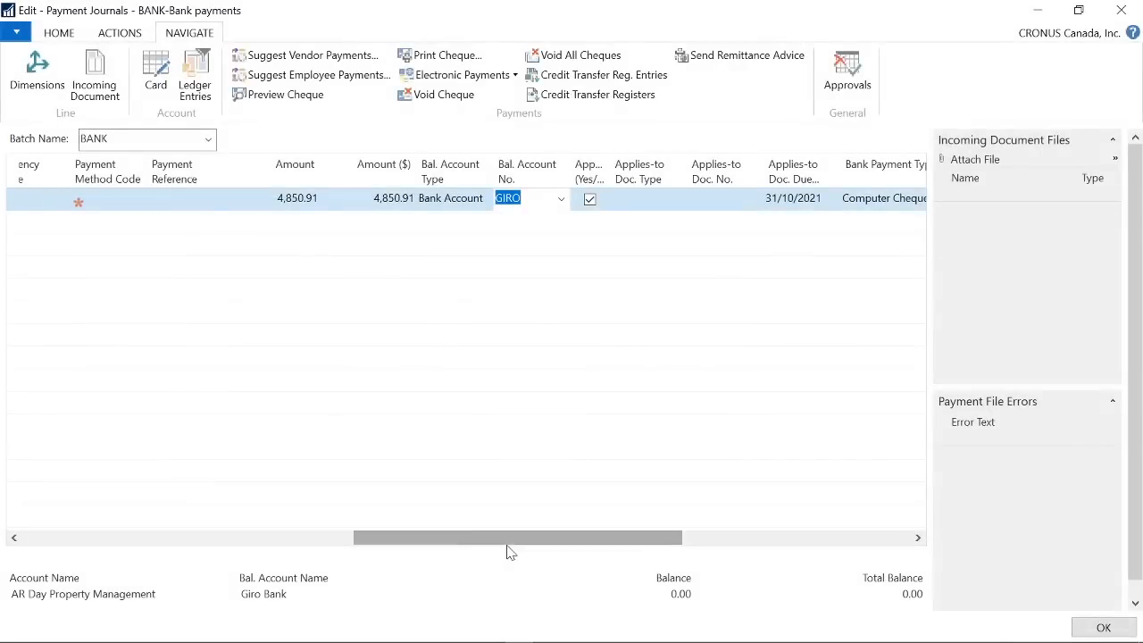
- Open the card of the payment line's vendor 20000, AR Day Property Management, for editing
drag(467, 541, 0, 491)
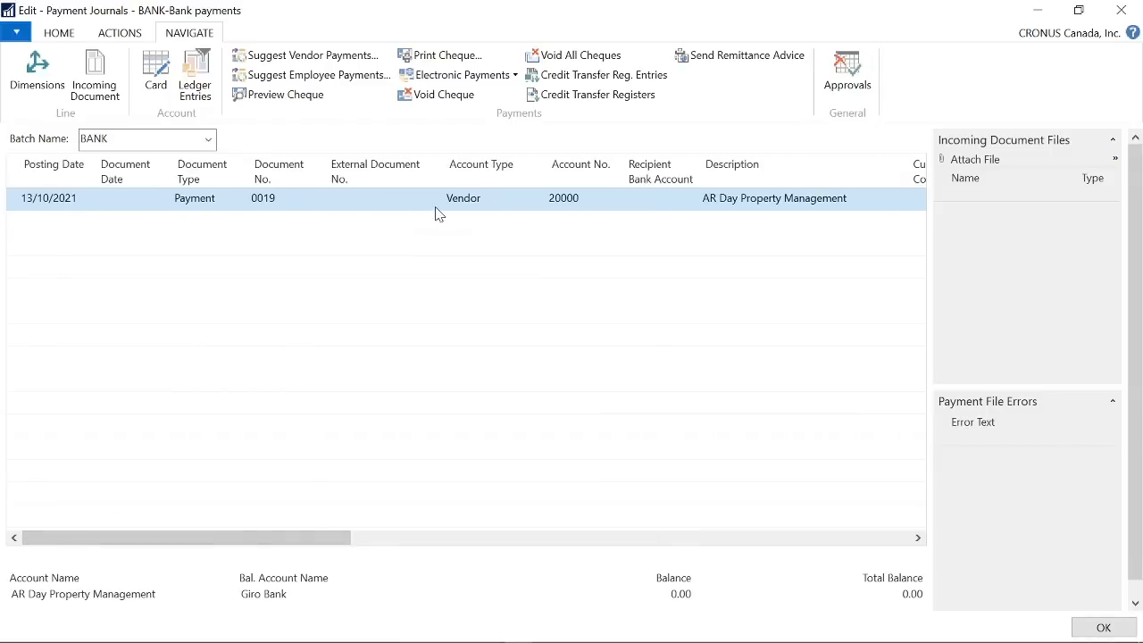
click(620, 205)
click(620, 202)
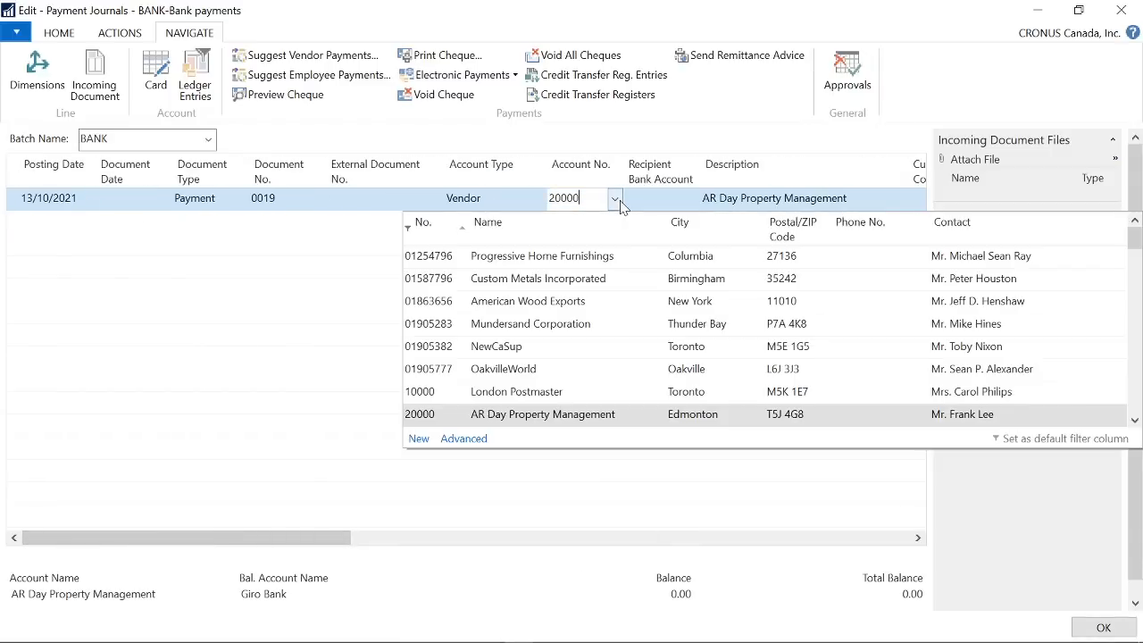
click(473, 442)
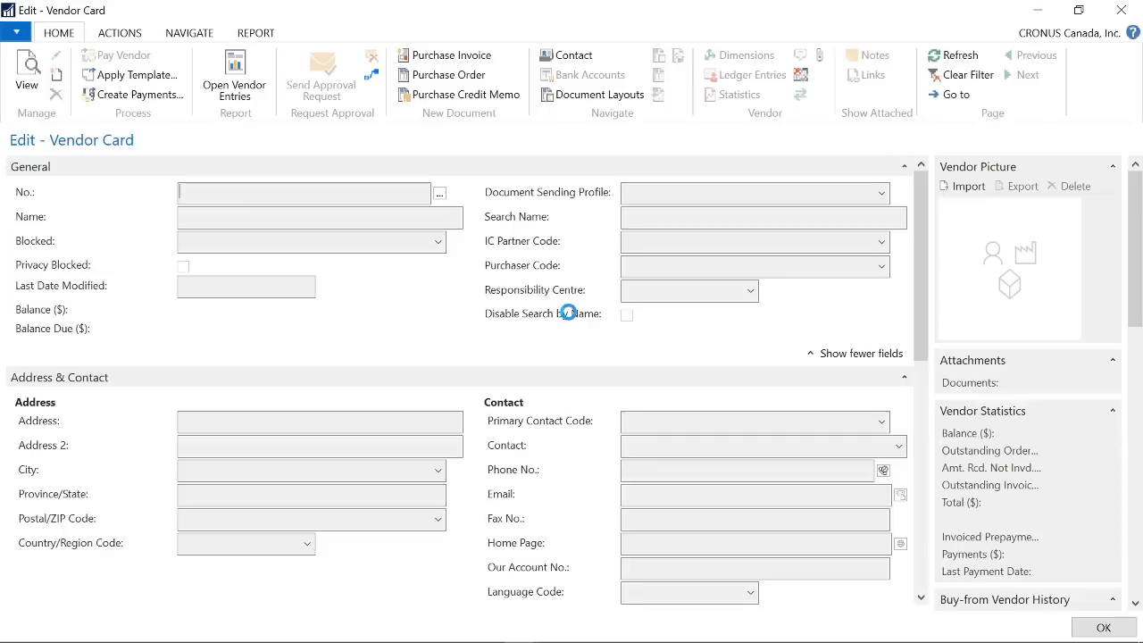
- Set the vendor's Cheque Date Format to MM DD YYYY and Cheque Date Separator to "-", and return to the payment journal with vendor 20000 selected
scroll(643, 535, down, 5)
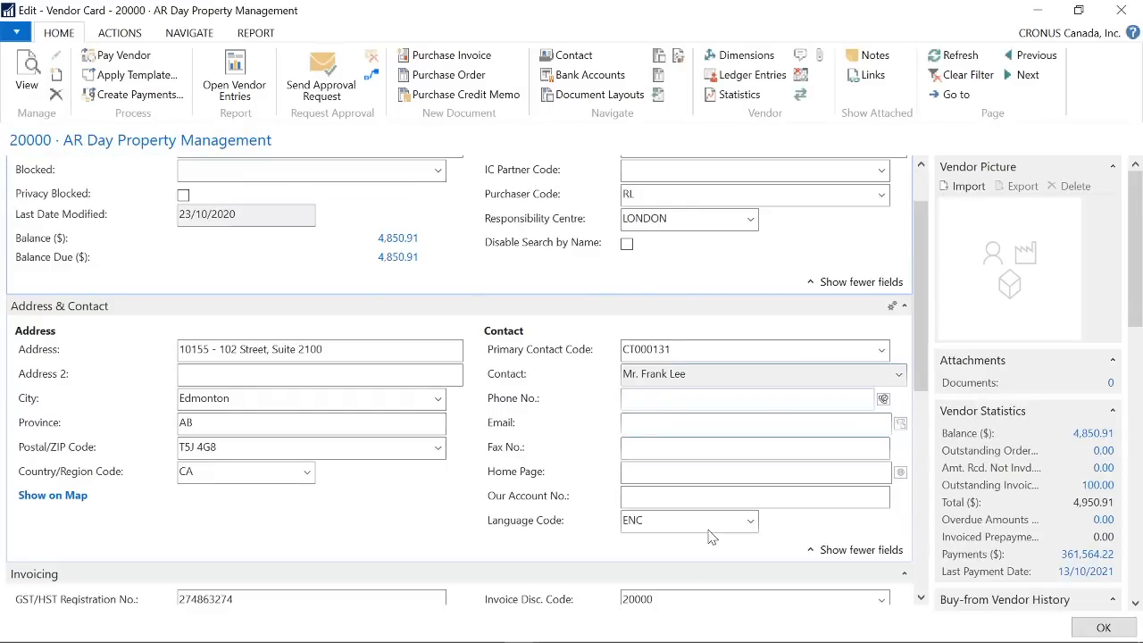
scroll(730, 523, down, 5)
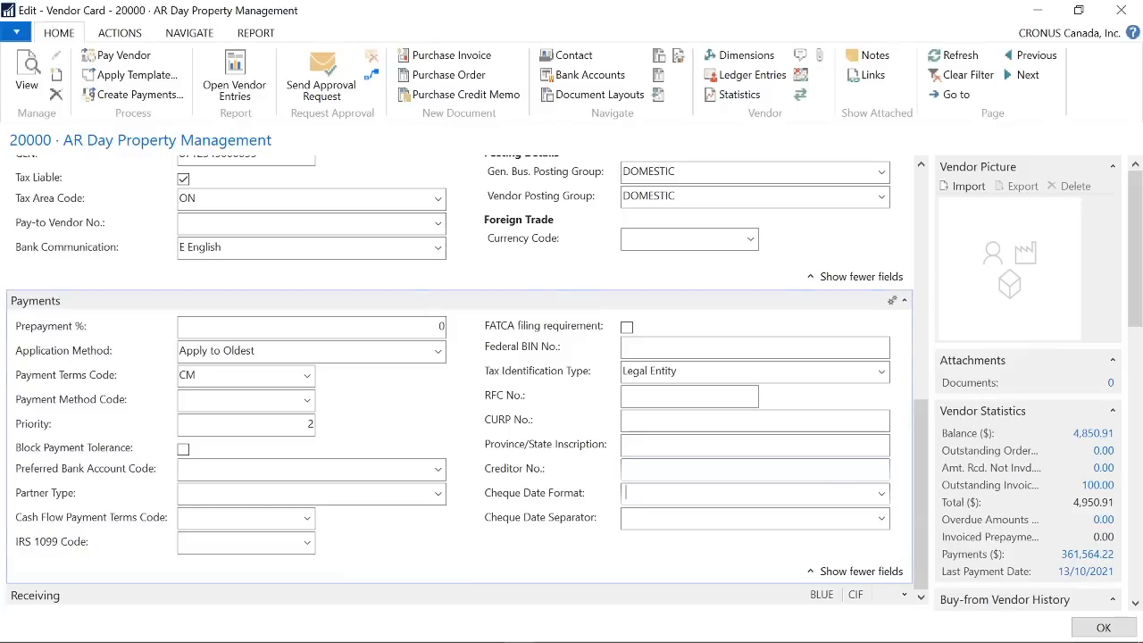
click(882, 494)
click(705, 530)
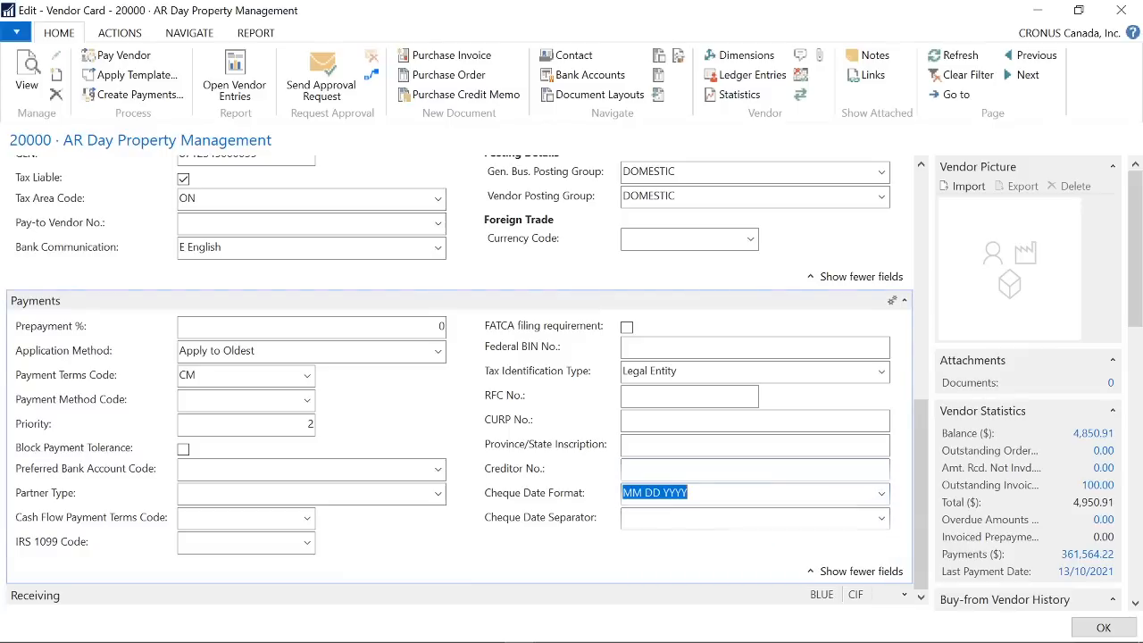
click(881, 518)
click(881, 518)
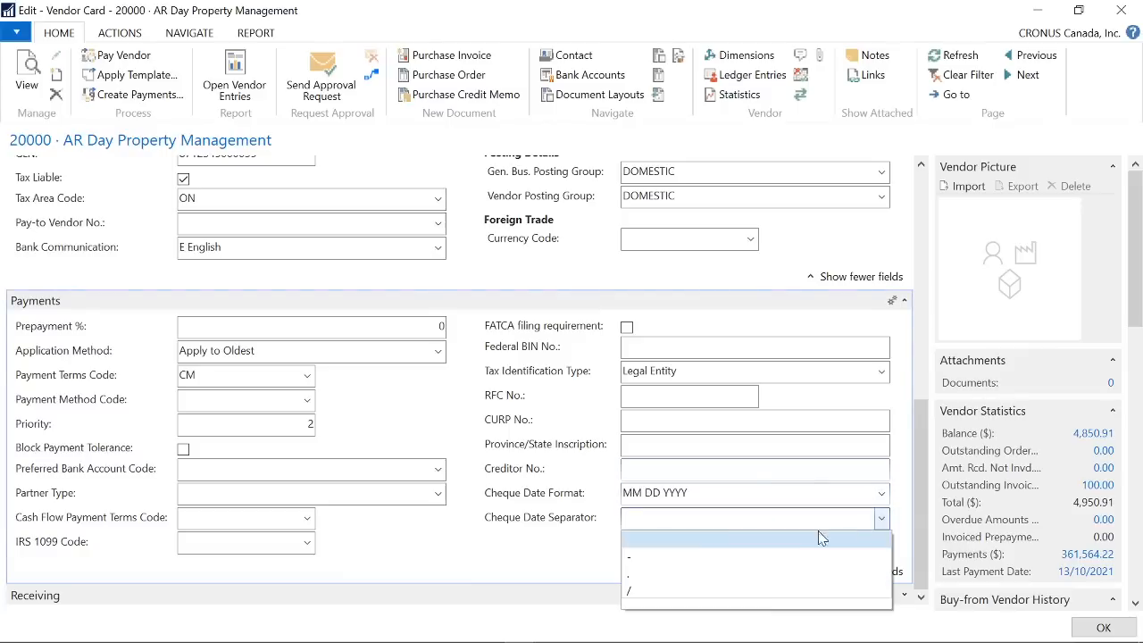
click(635, 561)
click(1104, 628)
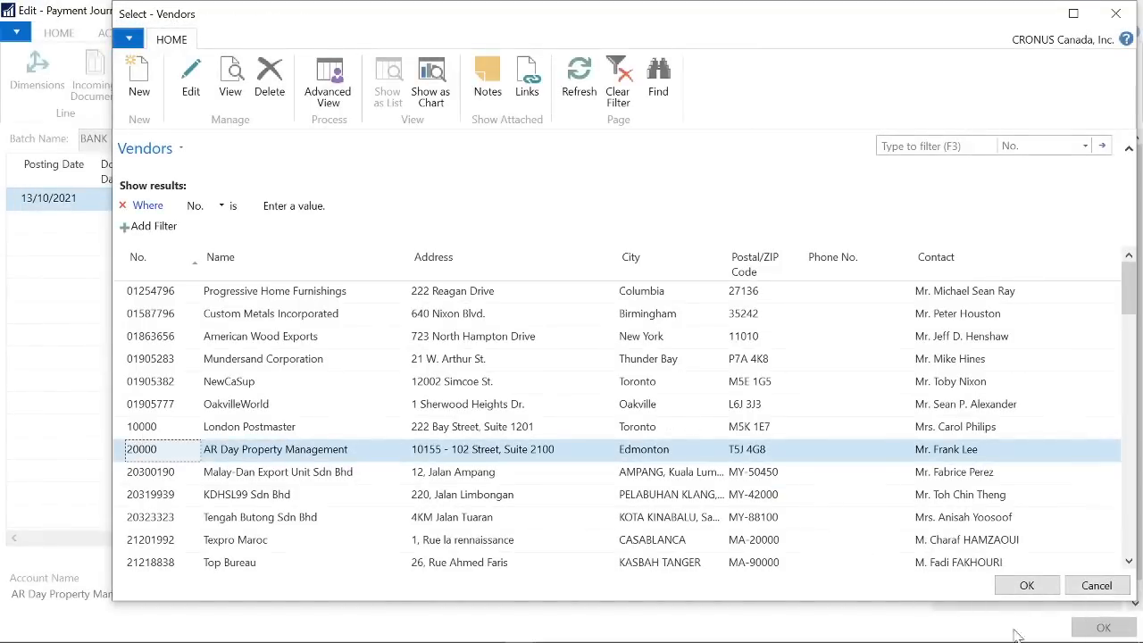
click(1027, 585)
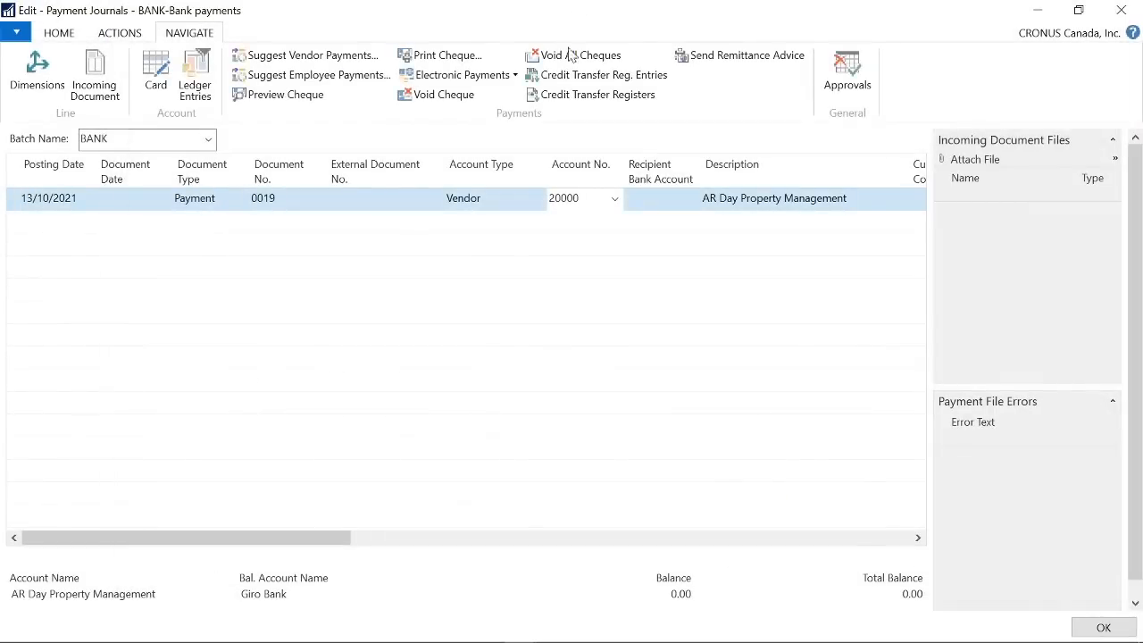
- Print the GIRO cheque for the vendor payment to a PDF file, view it, and close it
click(433, 56)
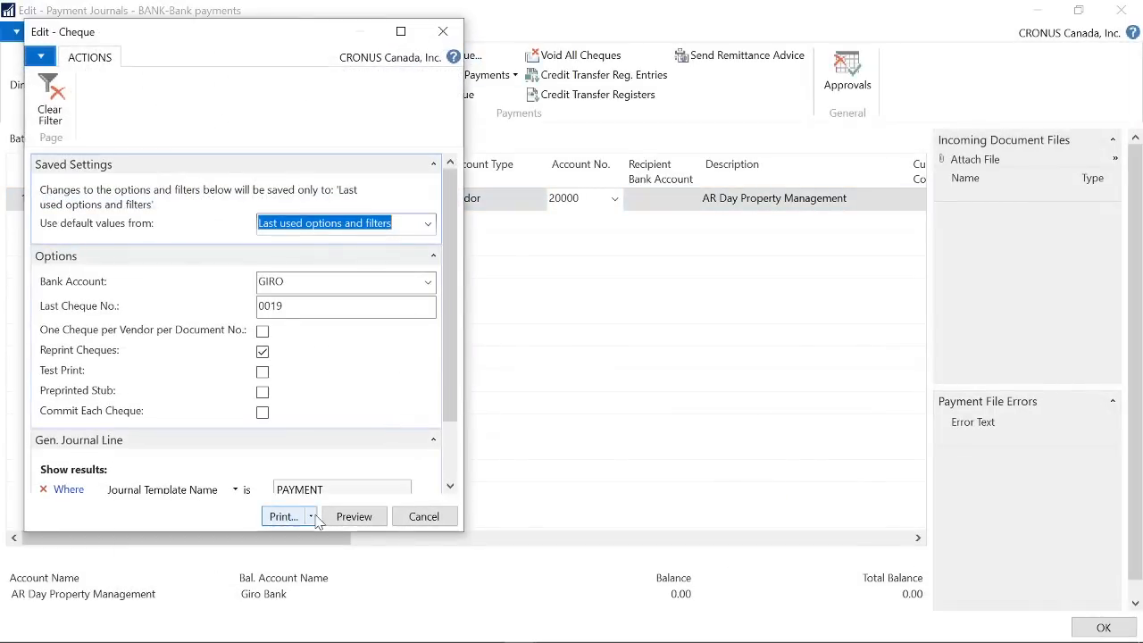
click(288, 516)
click(299, 555)
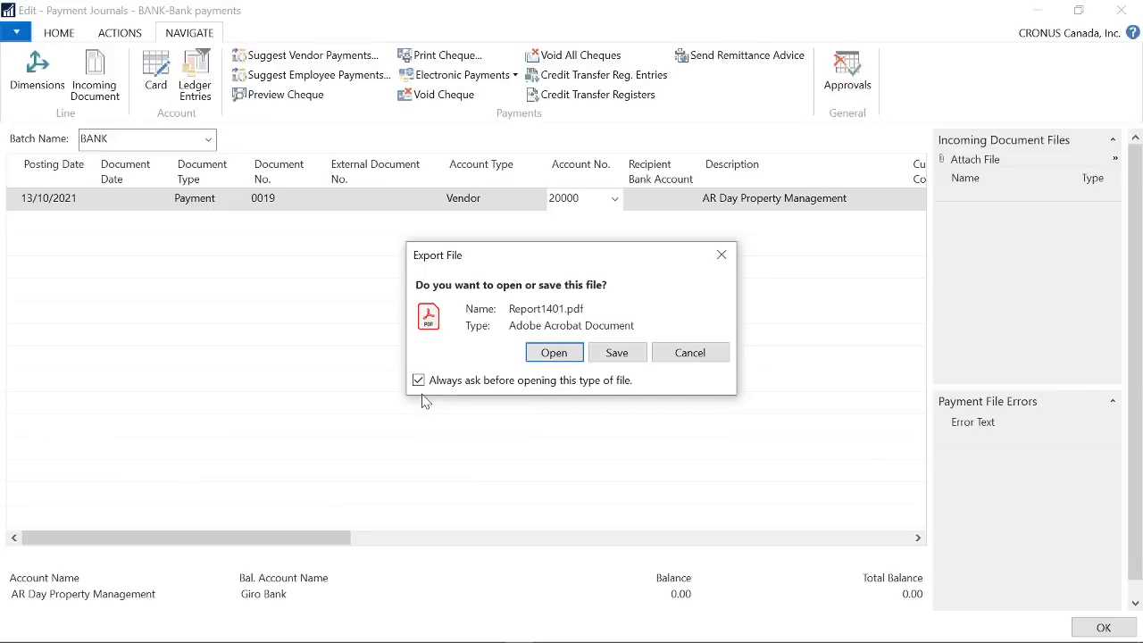
click(557, 356)
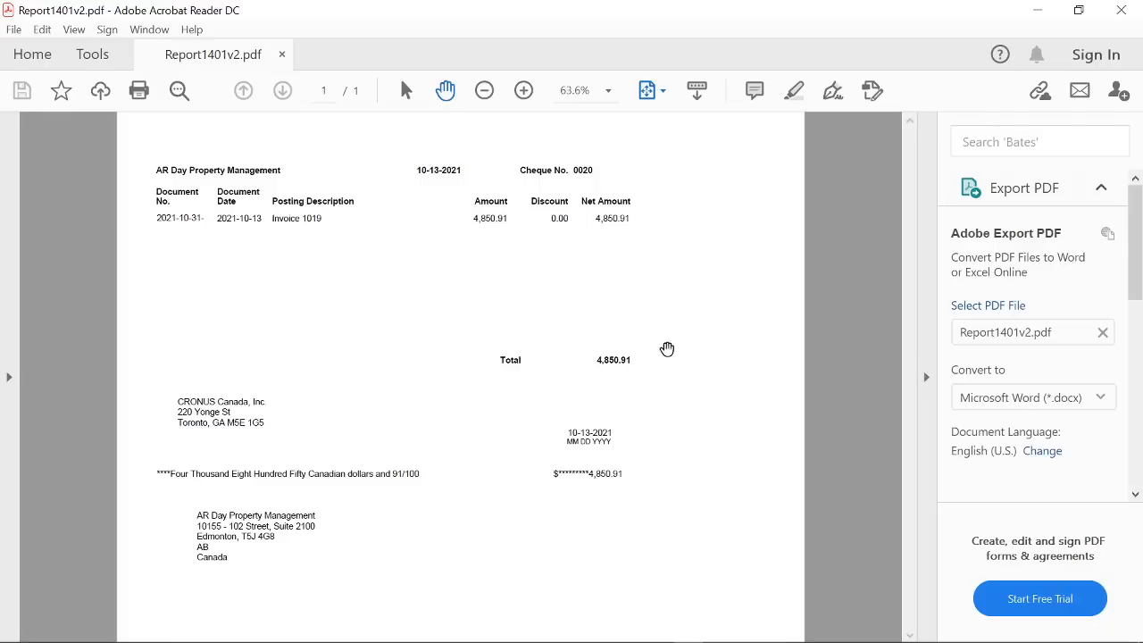
click(1121, 10)
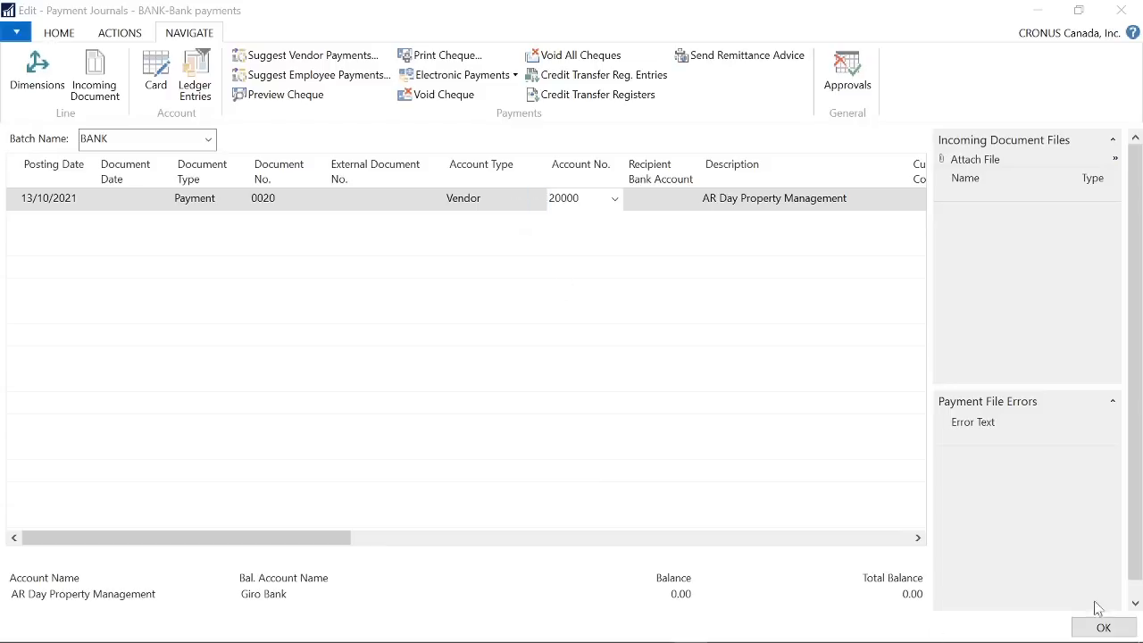
- Switch to Local NA Functionality NAV 2009SP1.pdf in Adobe Acrobat Reader and read the Check Date Format and Check Date Separator descriptions
drag(1142, 210, 394, 97)
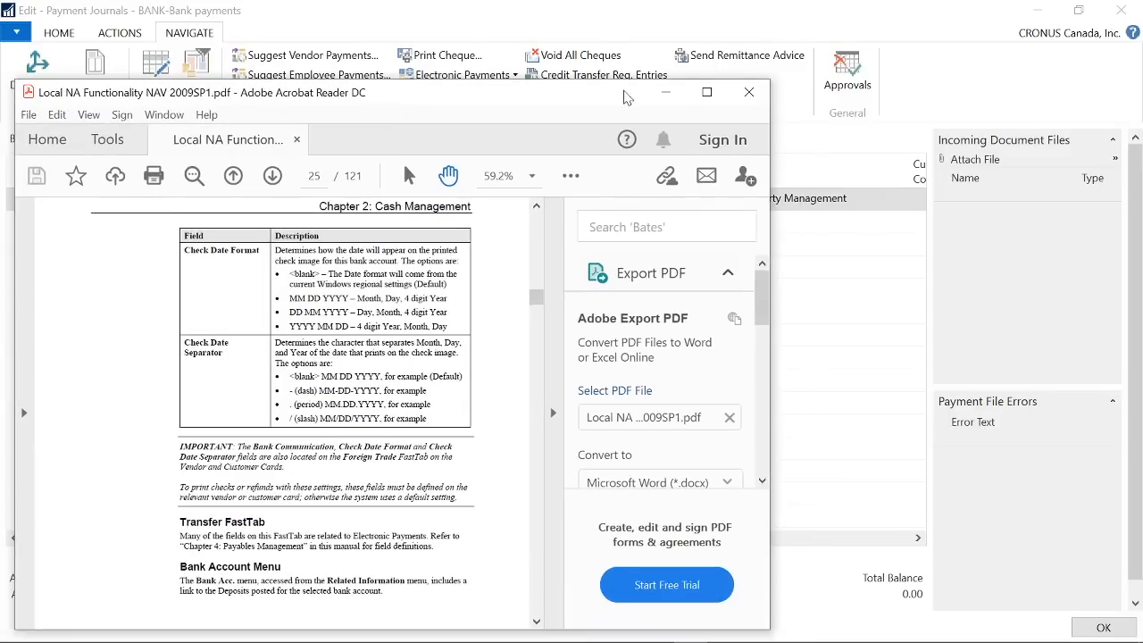
click(706, 92)
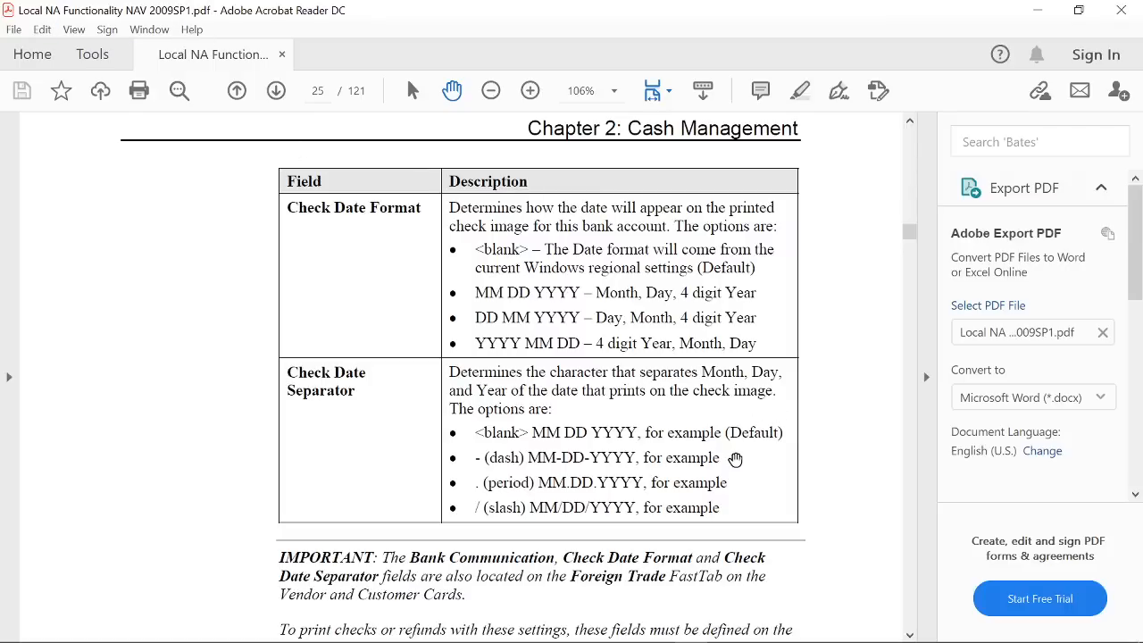
scroll(549, 410, up, 3)
scroll(558, 417, up, 15)
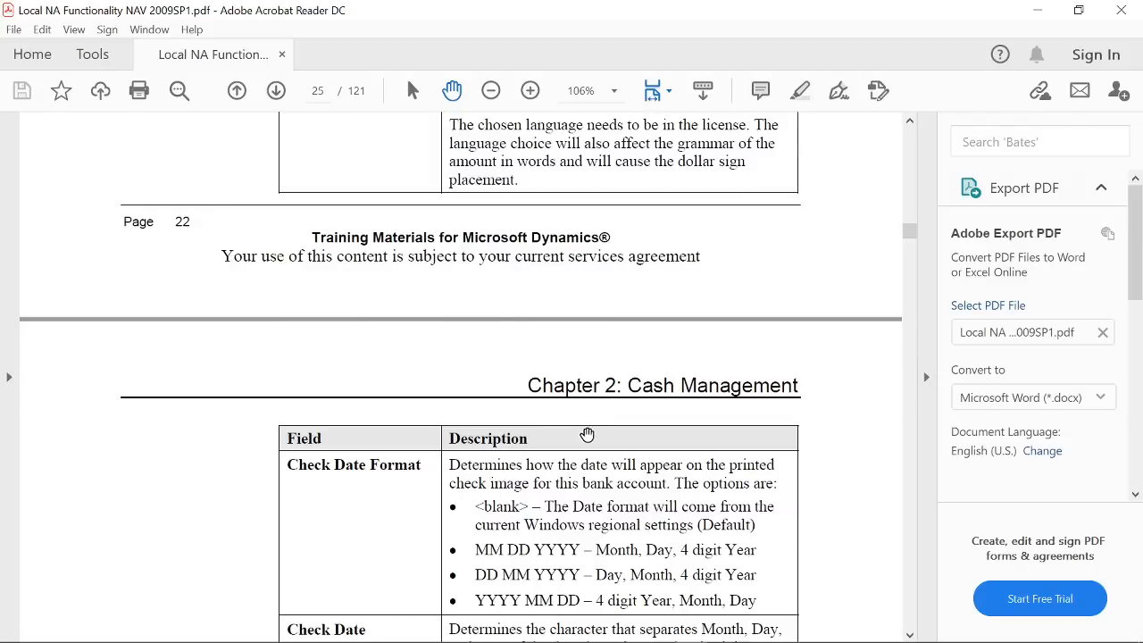
scroll(600, 447, up, 9)
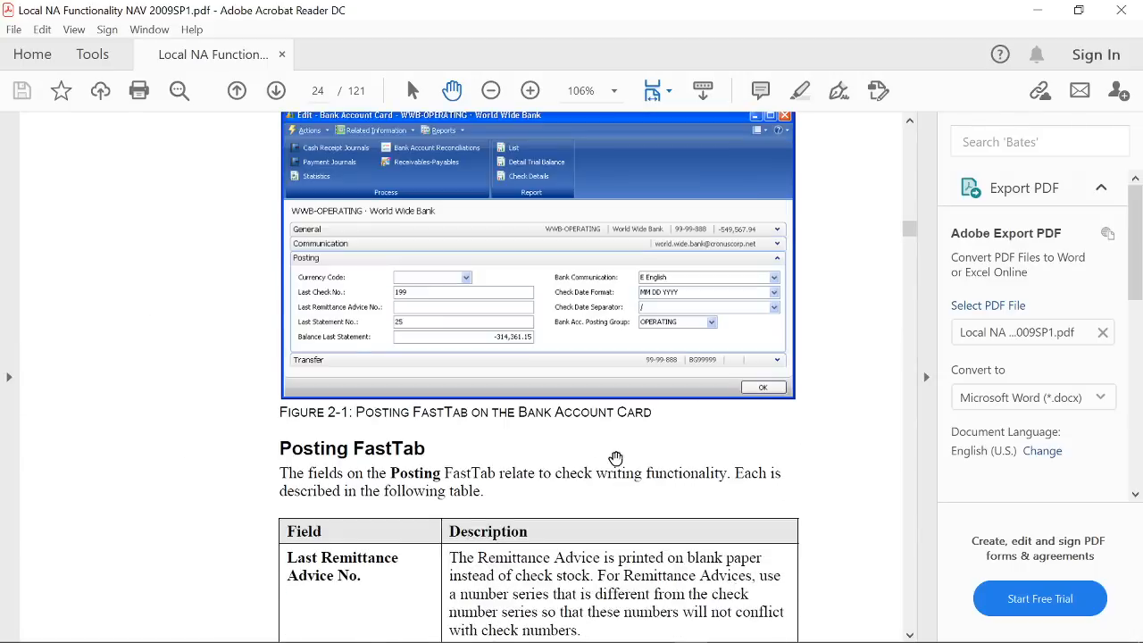
scroll(842, 307, down, 7)
scroll(800, 418, down, 20)
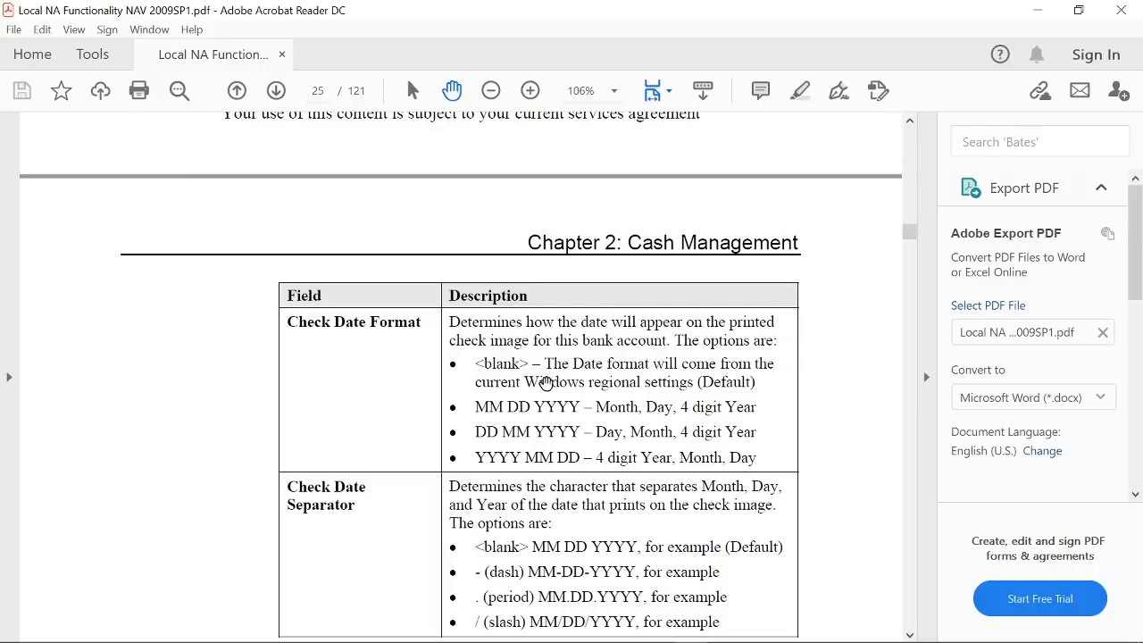
scroll(750, 382, down, 3)
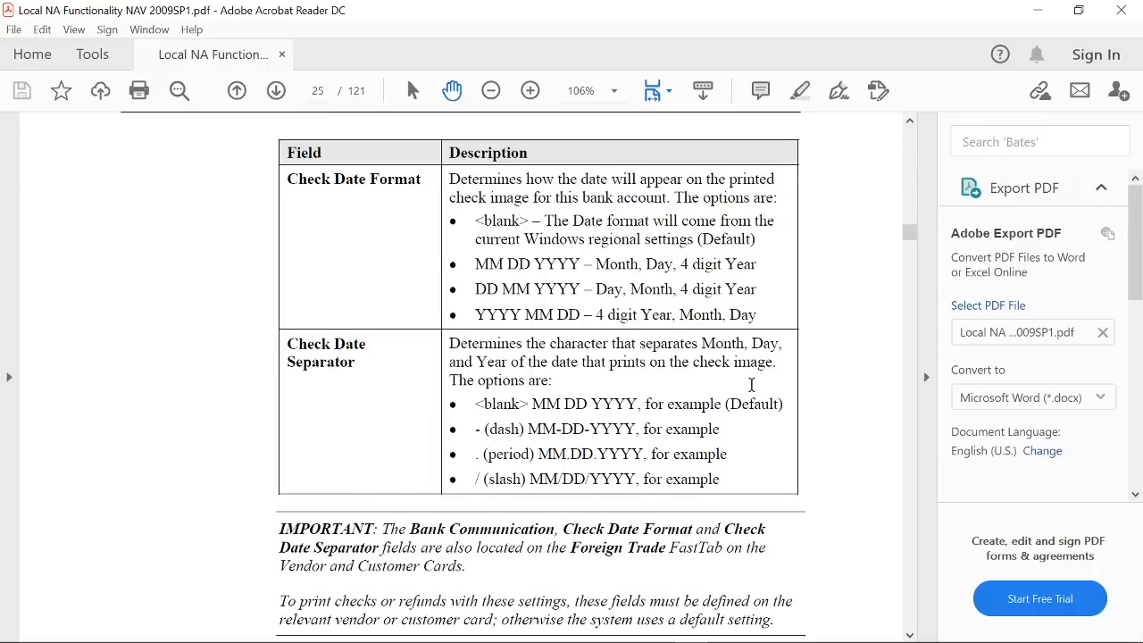
- Select the manual's phrases "otherwise the system uses a default setting" and "Windows regional settings (Default)" while reading how default date formats apply
scroll(750, 382, down, 3)
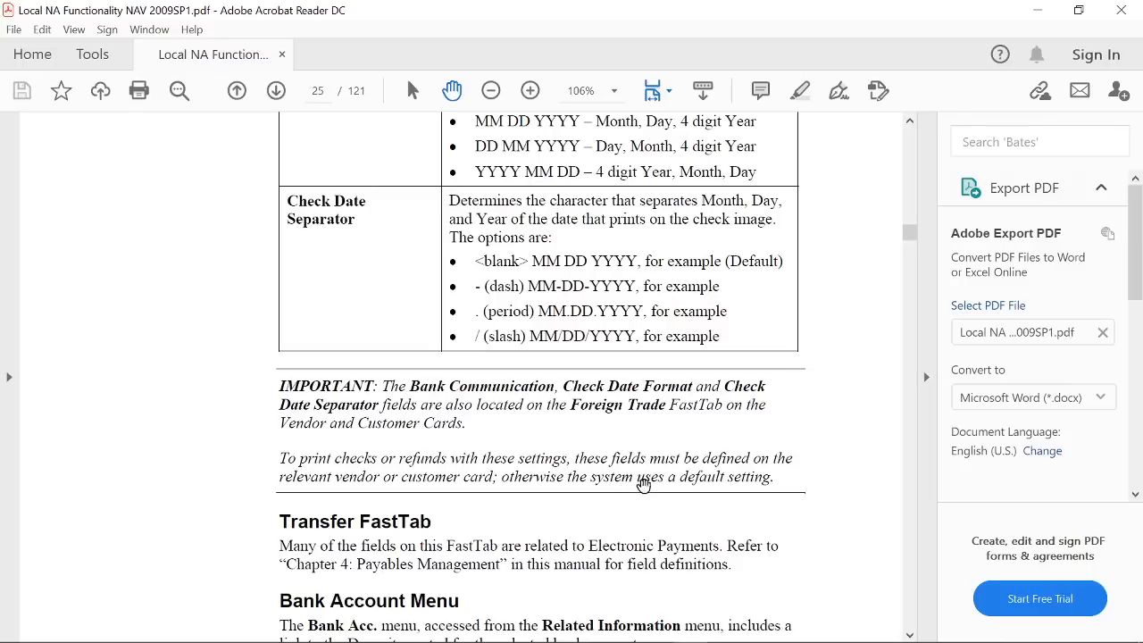
drag(667, 485, 684, 488)
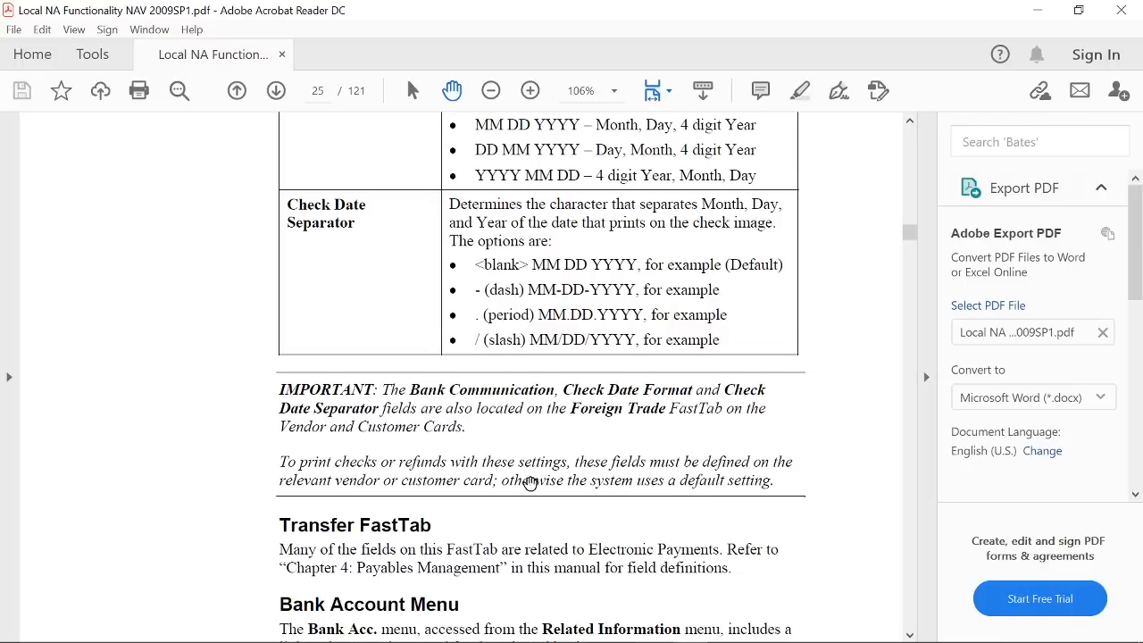
drag(506, 482, 763, 483)
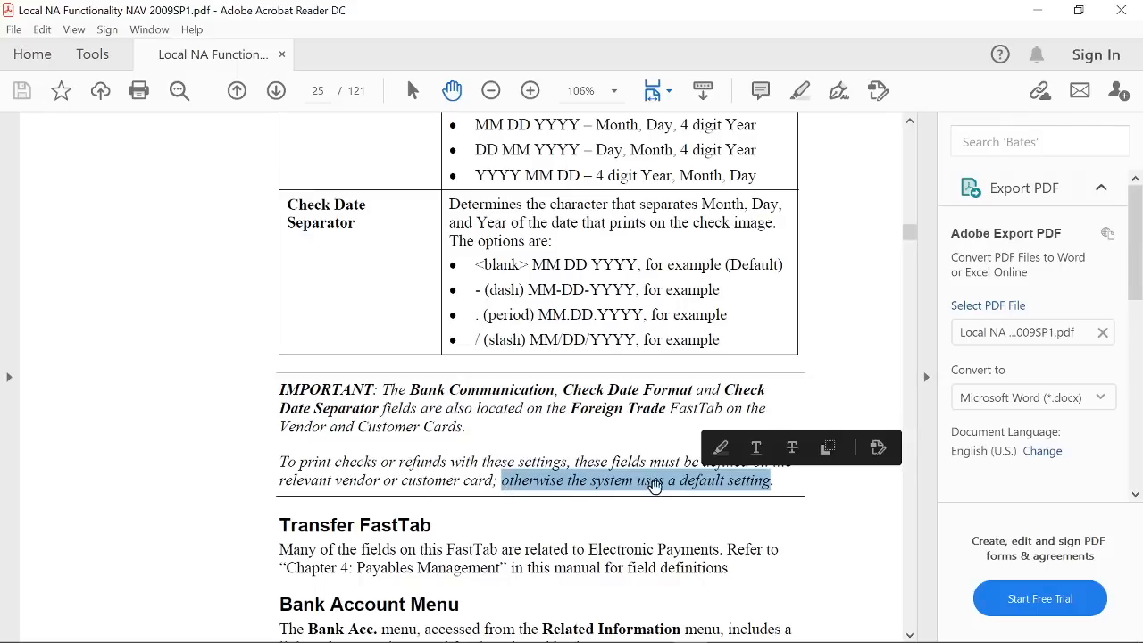
scroll(576, 406, up, 3)
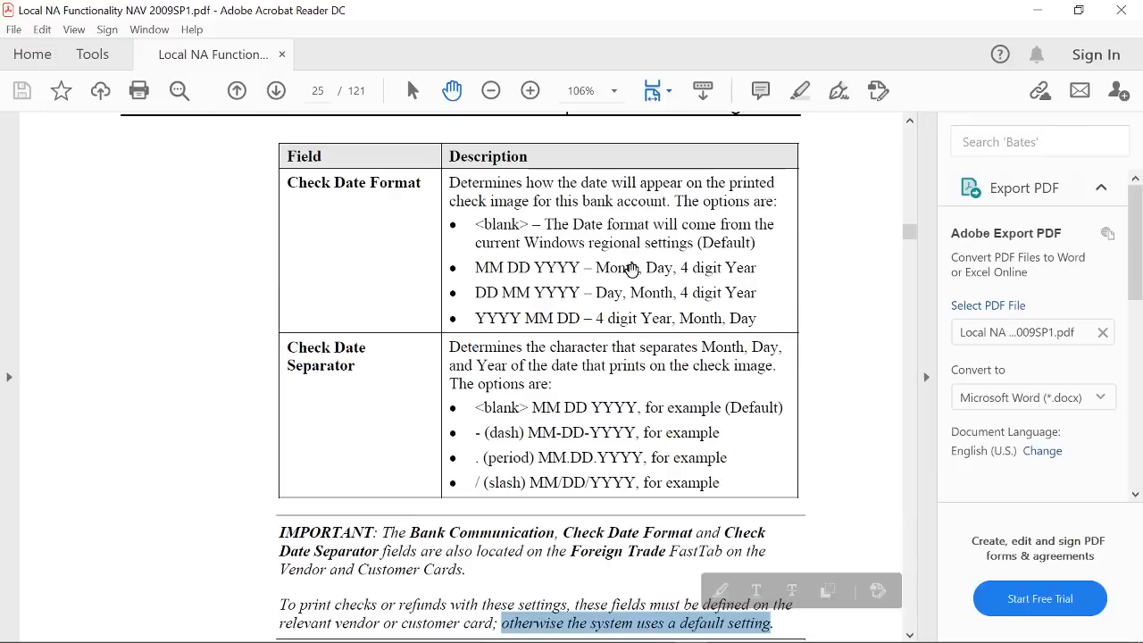
click(609, 234)
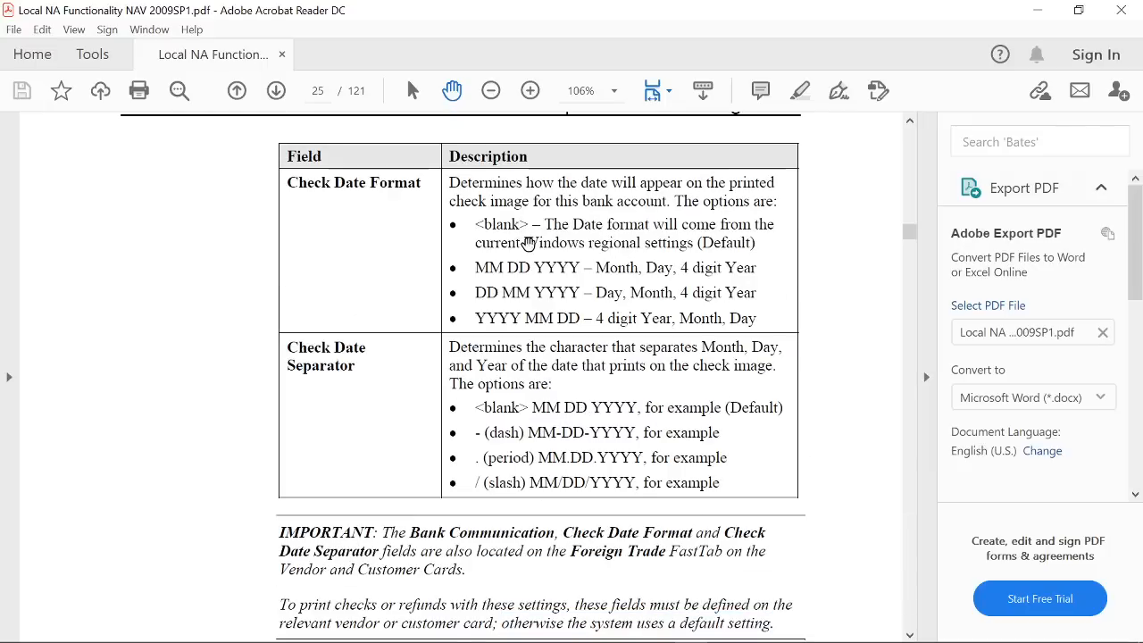
drag(532, 248, 763, 247)
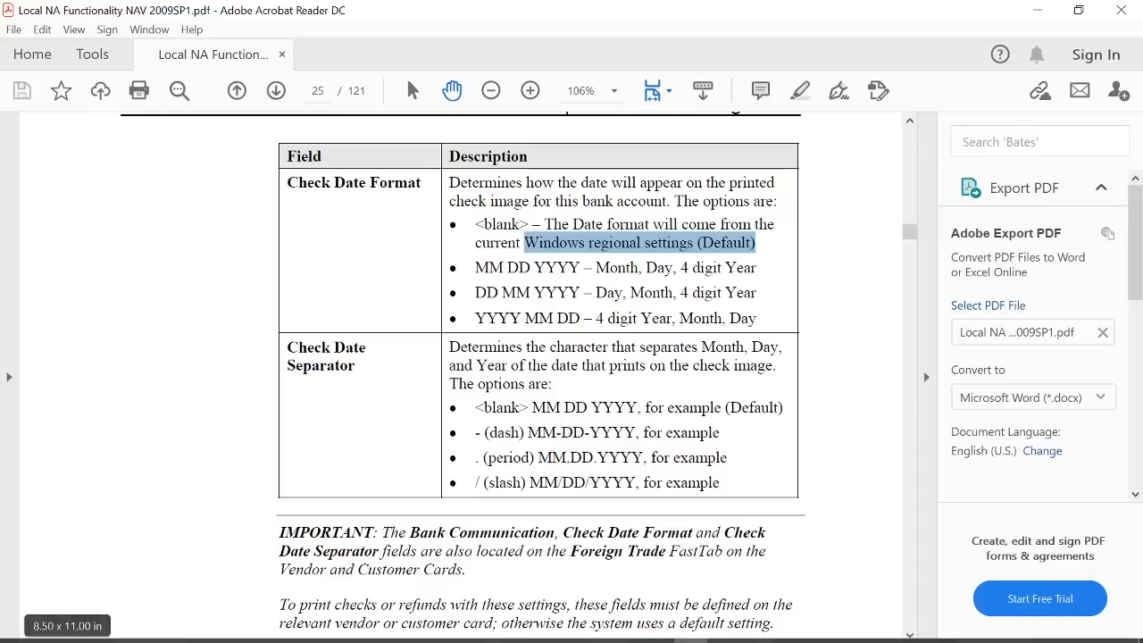
- Search Windows for "region", inspect the available short date formats in the Region settings, and close the Settings window without changing anything
mouse_move(86, 640)
click(50, 630)
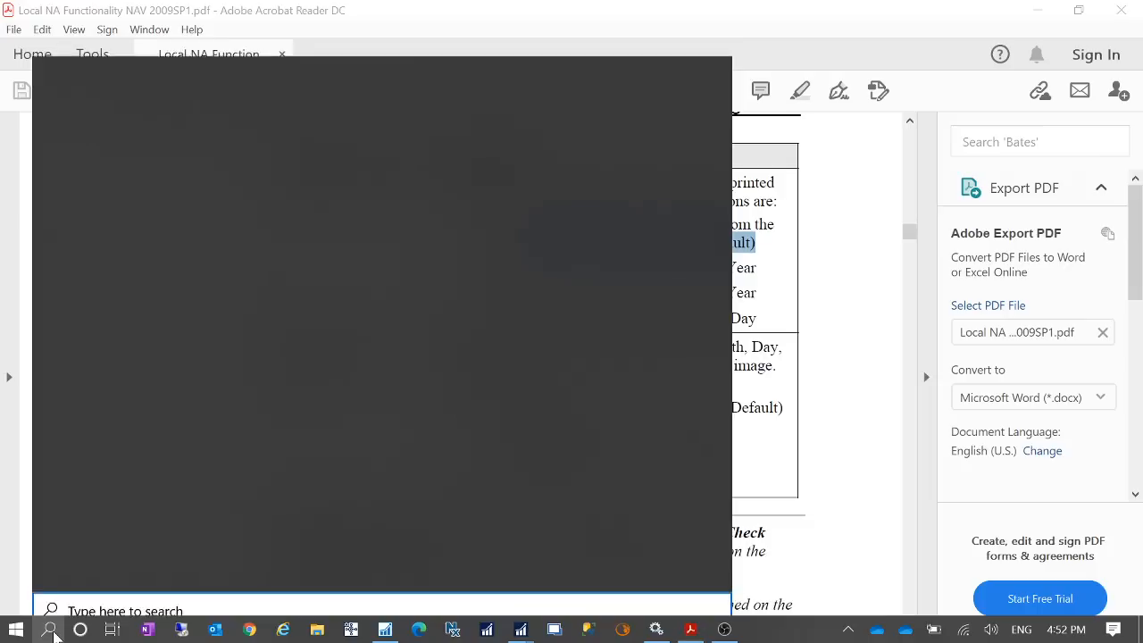
text(region)
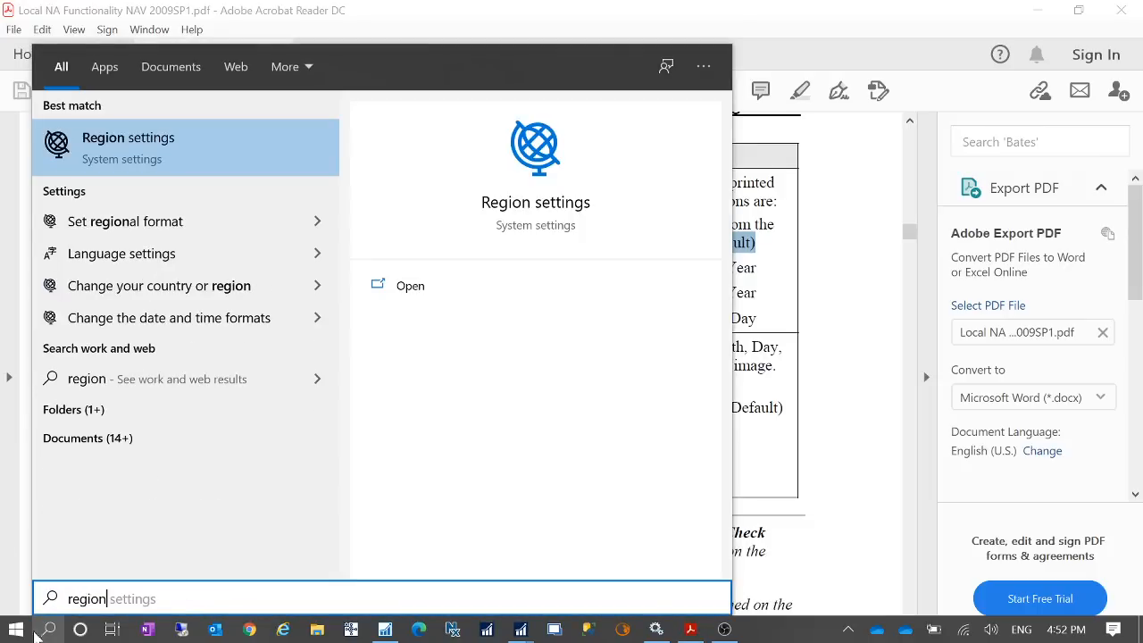
key(Return)
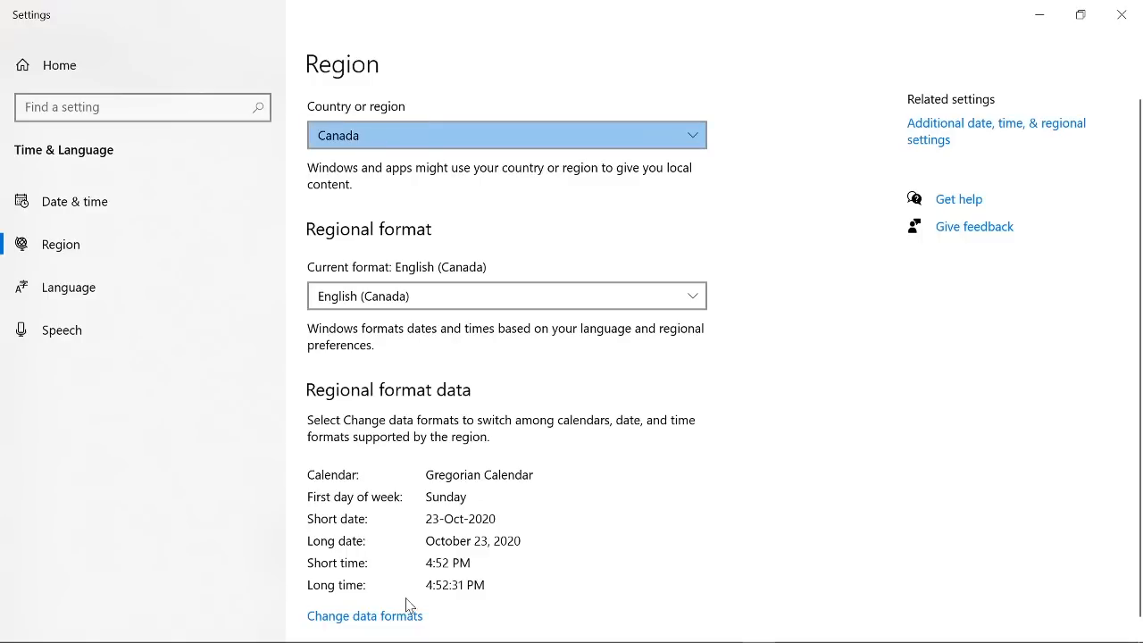
click(318, 616)
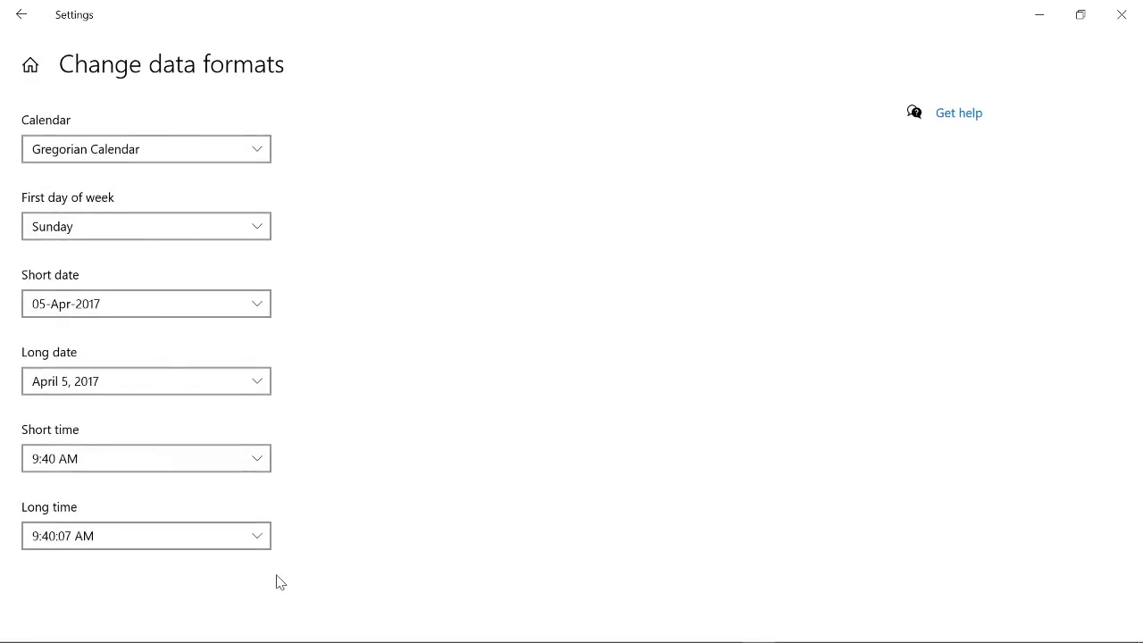
click(257, 305)
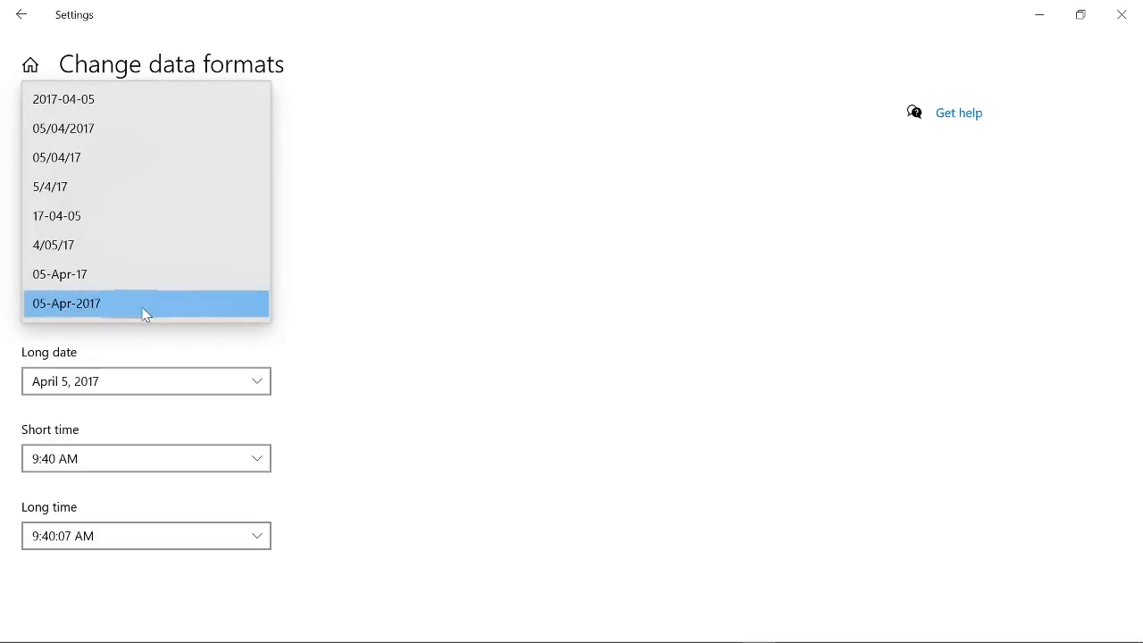
click(534, 333)
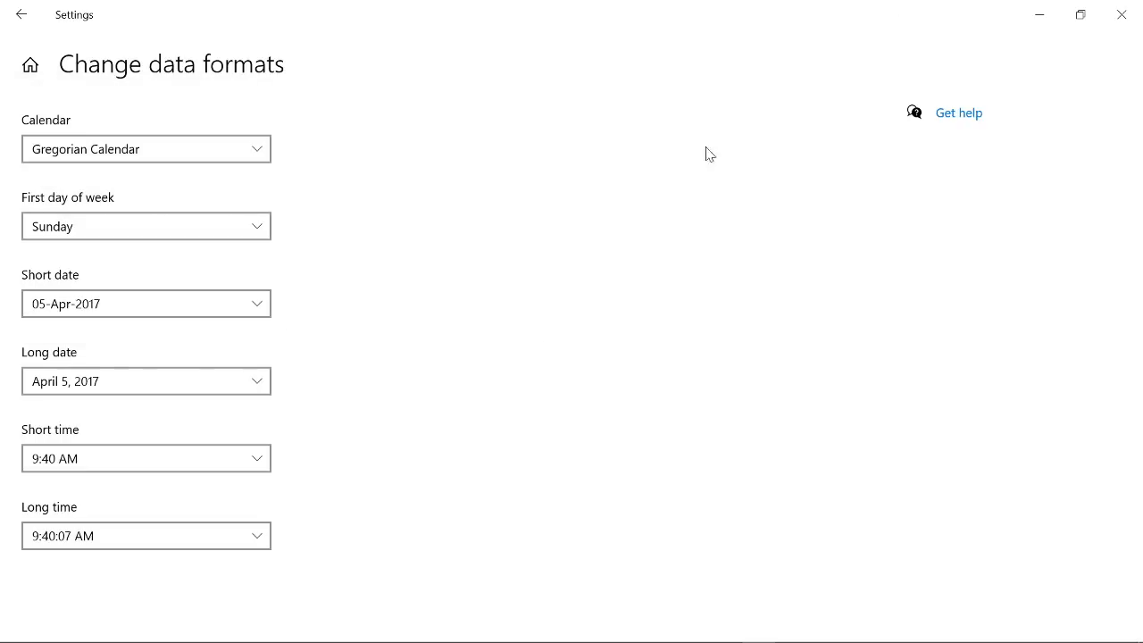
click(1121, 14)
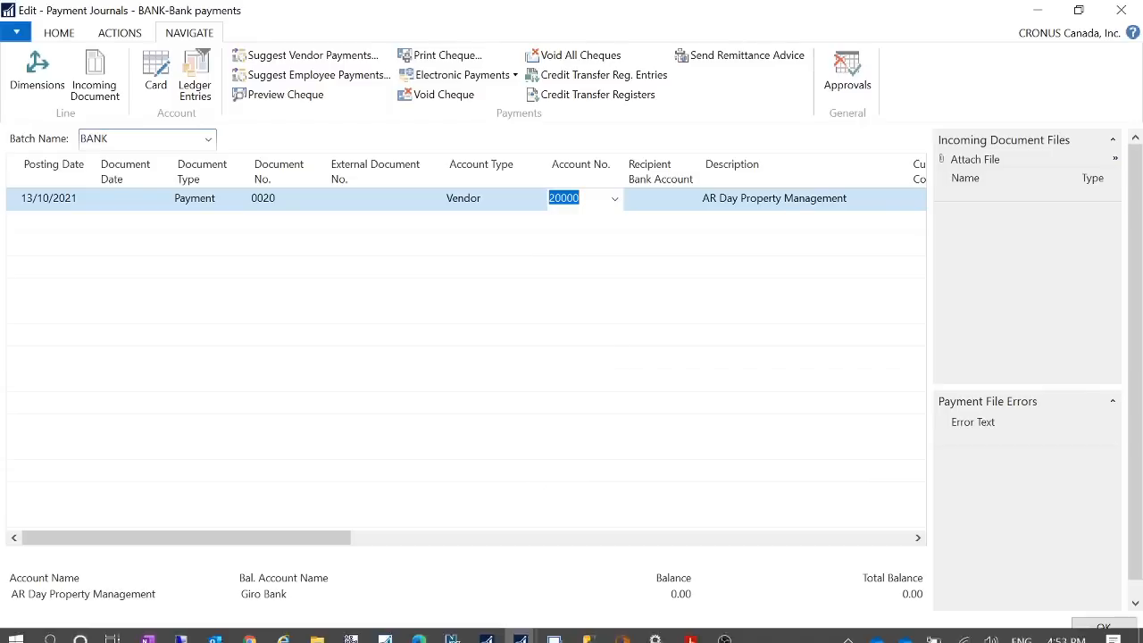
- Switch to the NAV Development Environment and examine the Check Date Format checks in the Report 1401 Check code
click(384, 630)
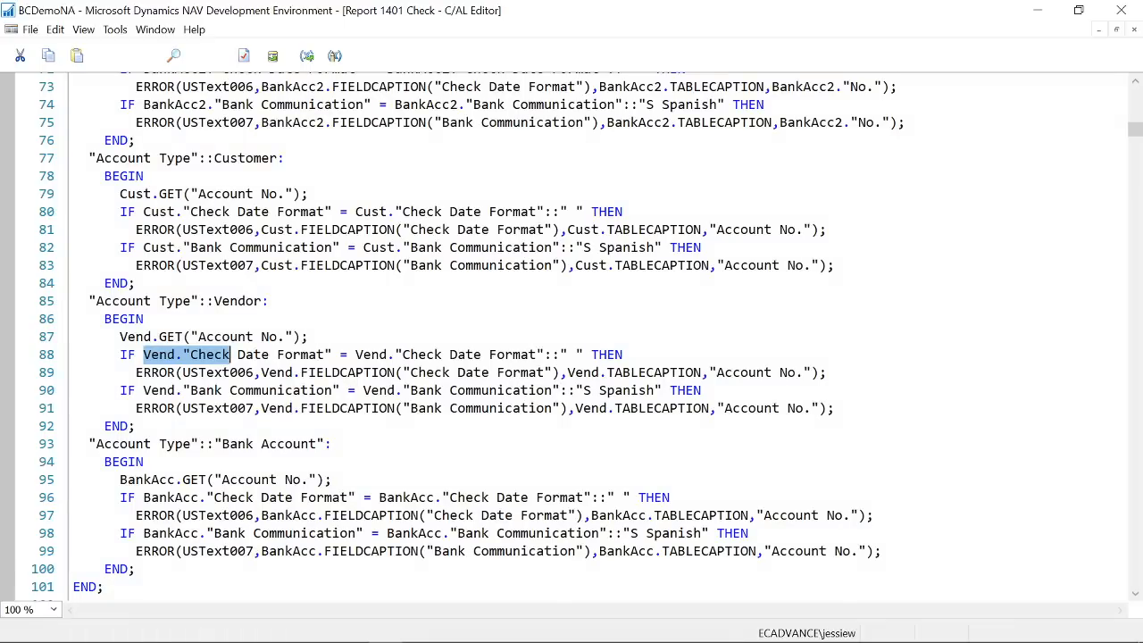
scroll(571, 330, up, 5)
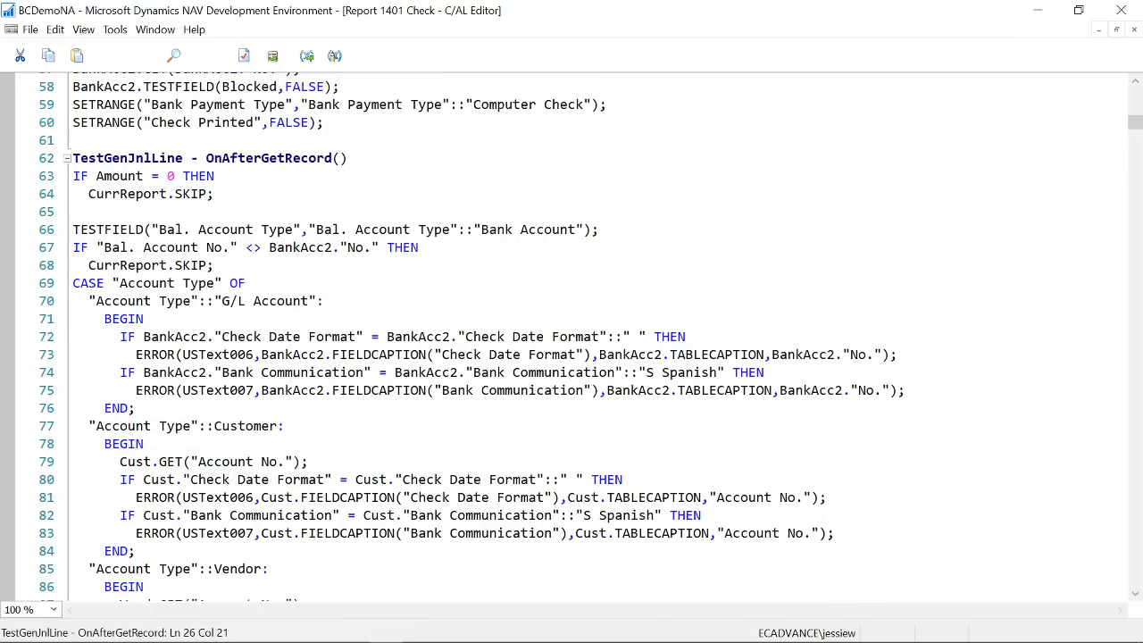
scroll(572, 331, down, 5)
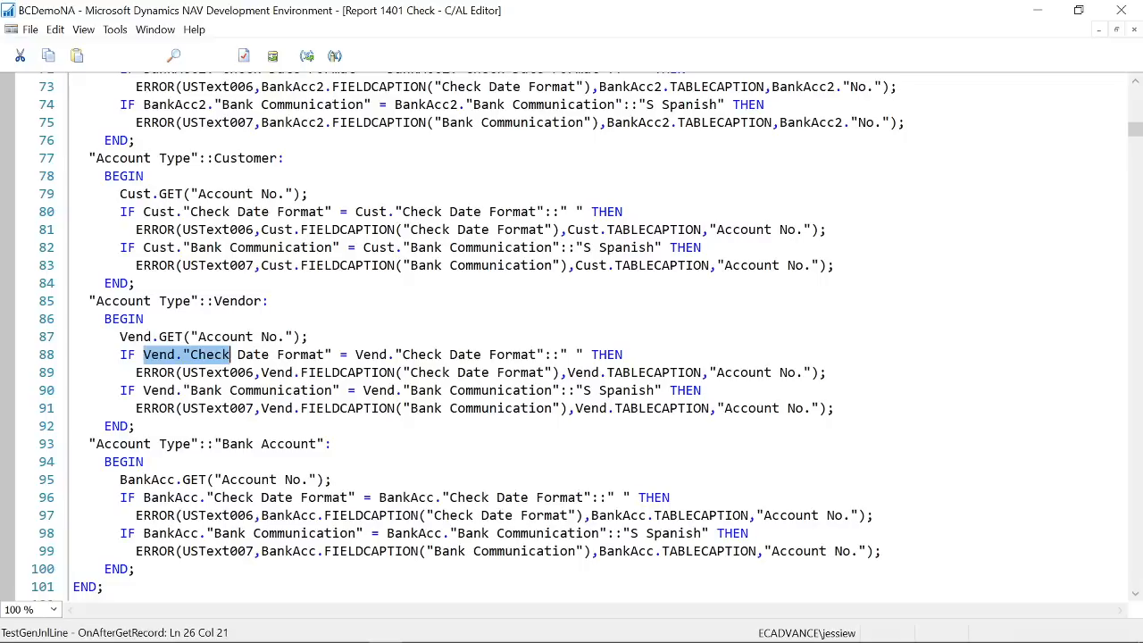
- Switch back to Payment Journals and examine the AR Day Property Management line's account, amount, balancing account, bank payment type, cheque printed and dimension columns
scroll(572, 330, down, 1)
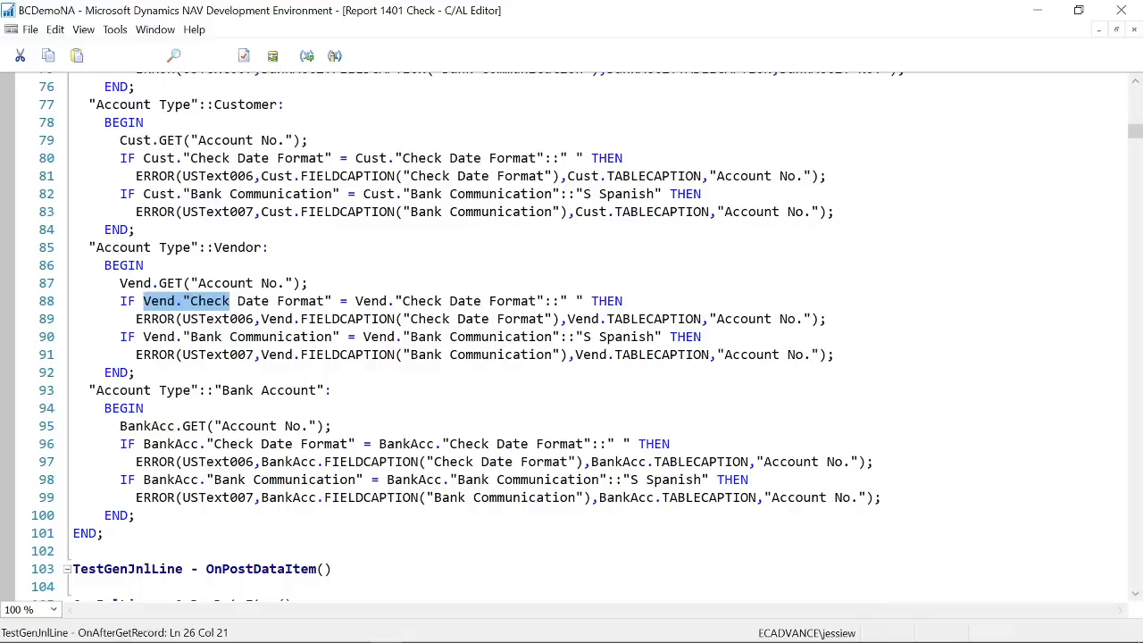
click(1041, 11)
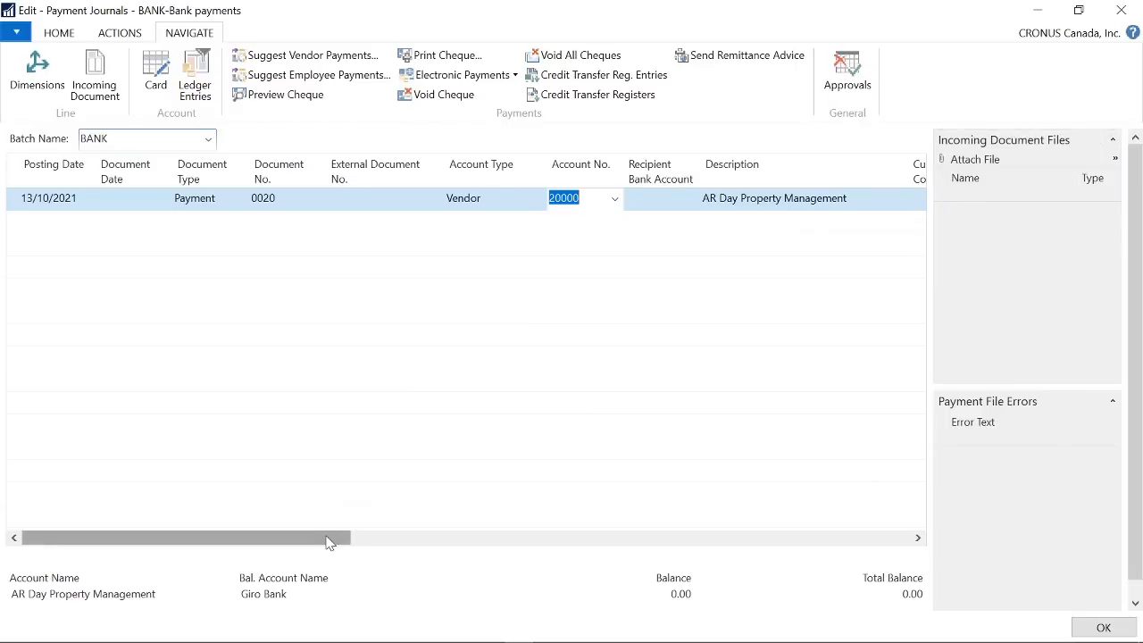
drag(329, 538, 448, 542)
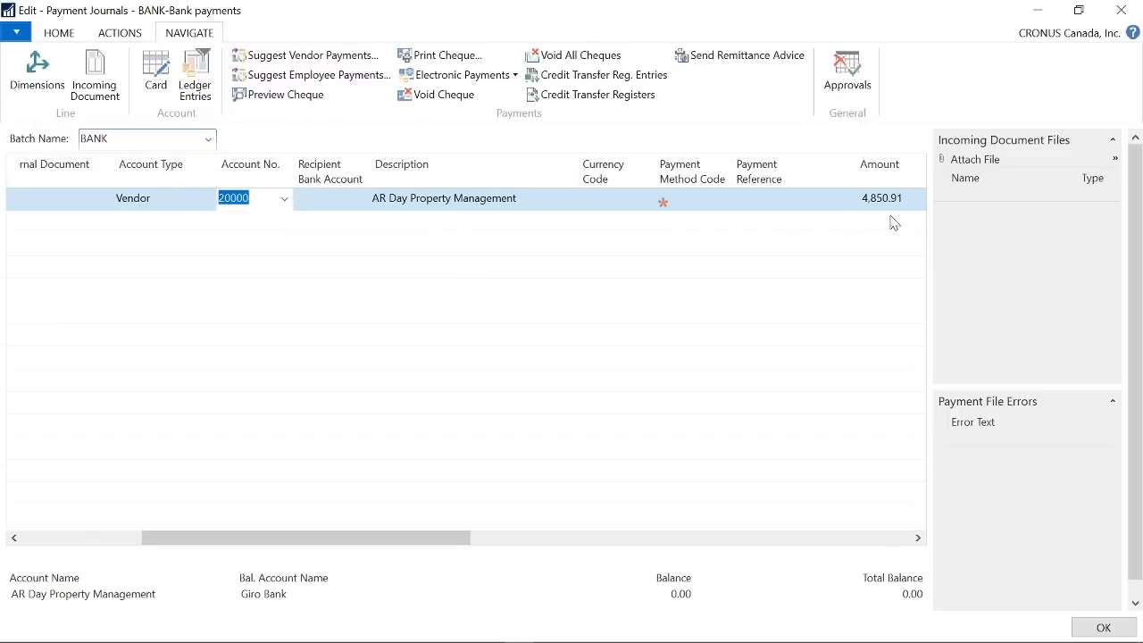
drag(421, 540, 541, 538)
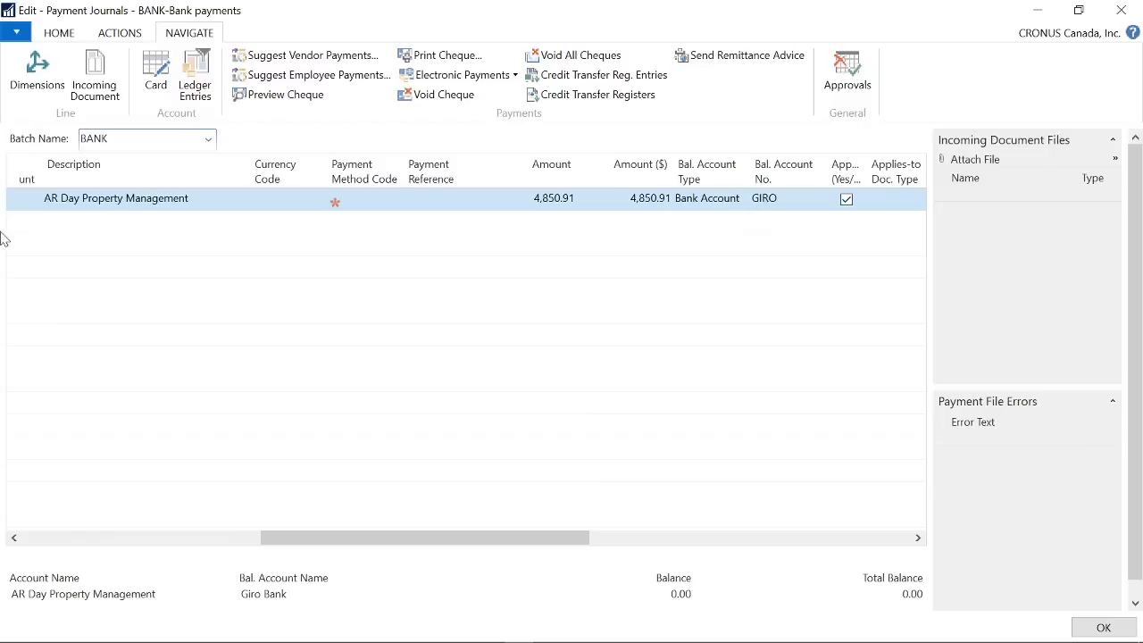
click(746, 201)
drag(525, 541, 222, 553)
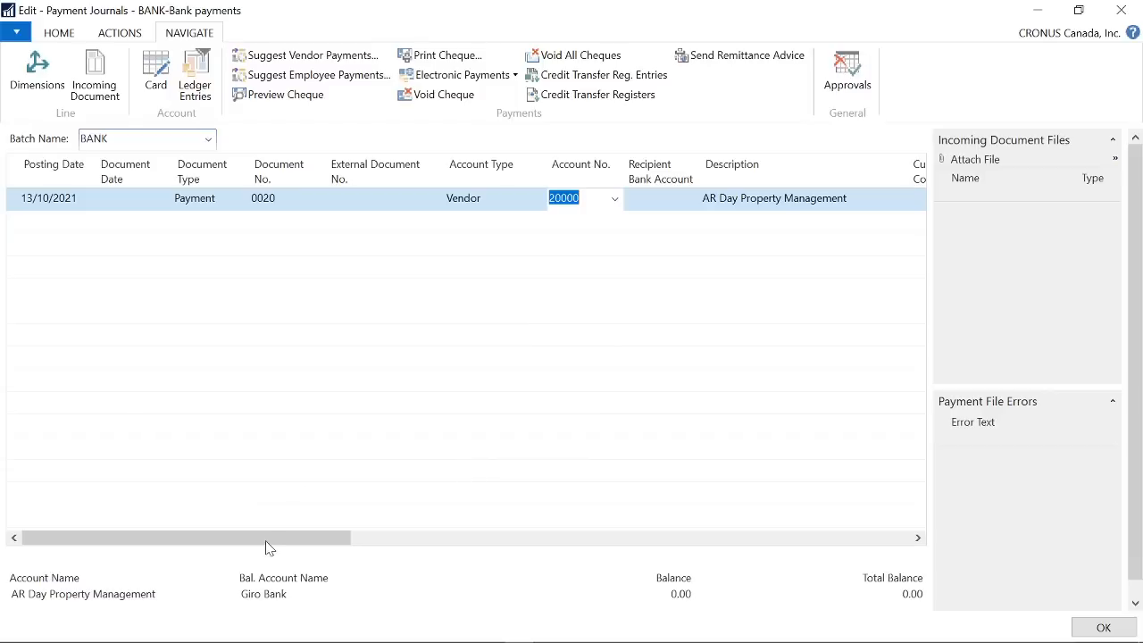
drag(265, 543, 697, 540)
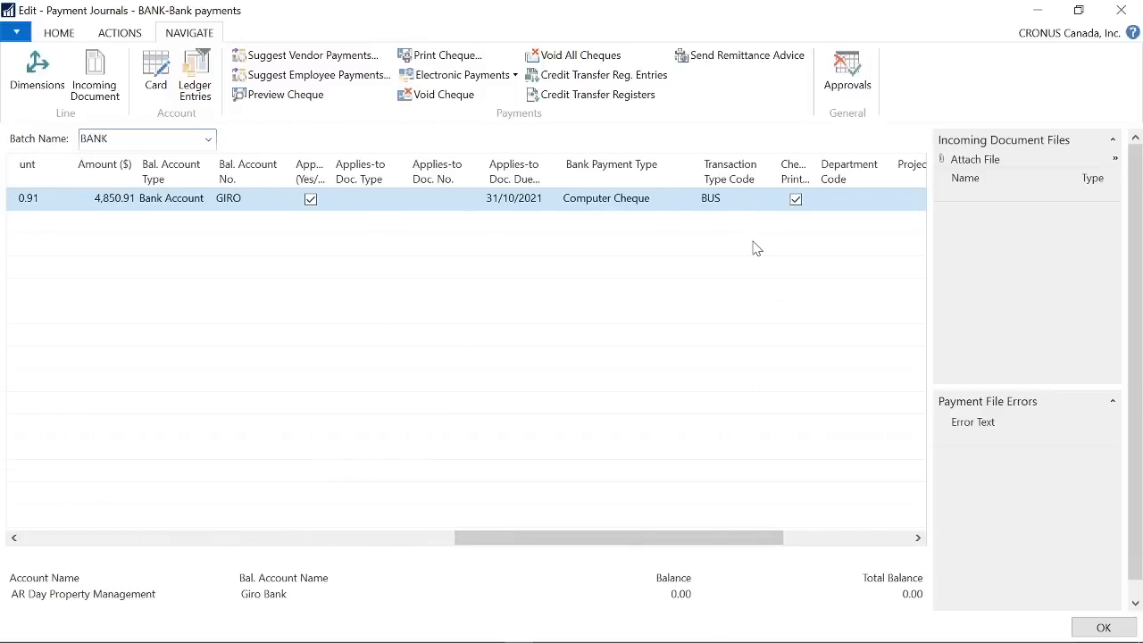
drag(747, 538, 893, 540)
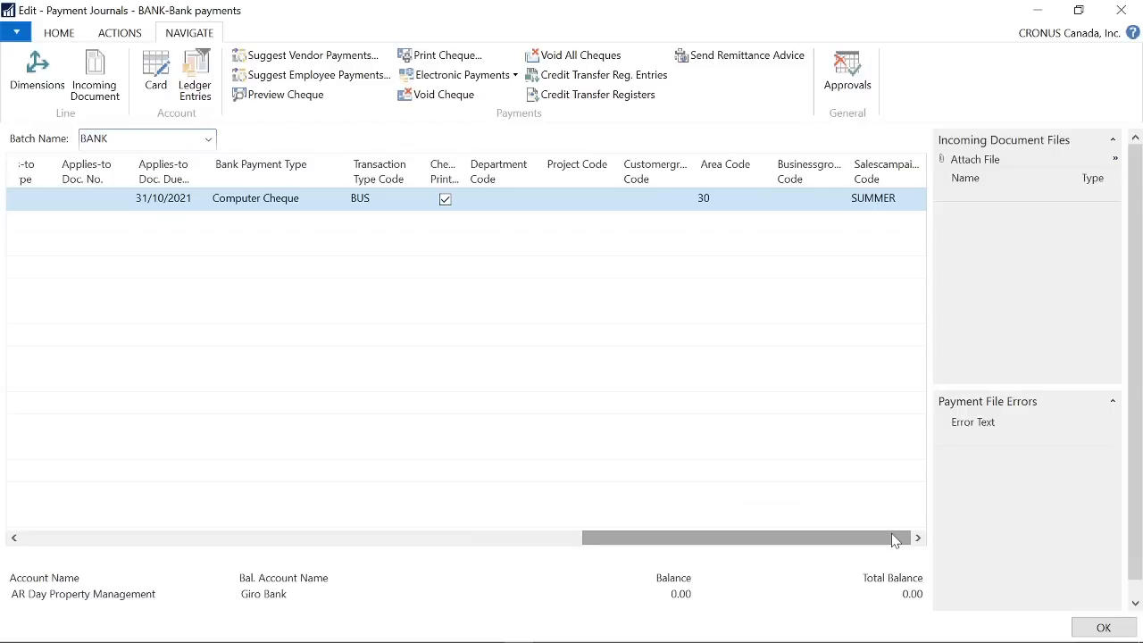